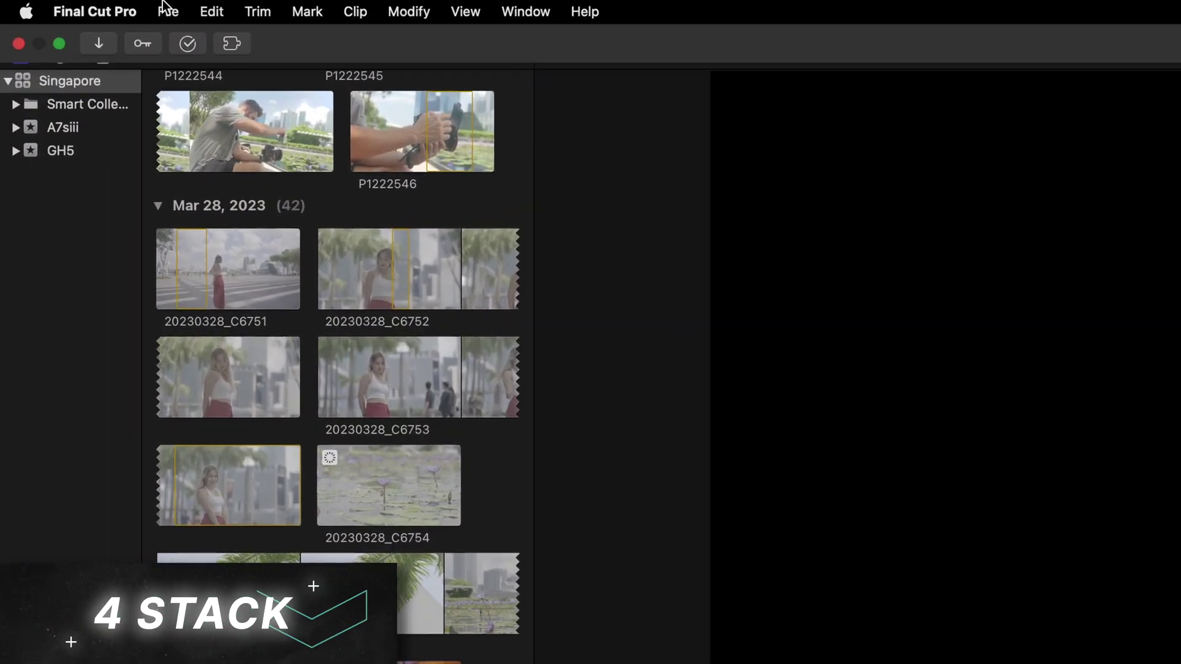
Step: Create a new project named Example, vertical 1080x1920, with the Rec. 709 colour space
left_click(166, 9)
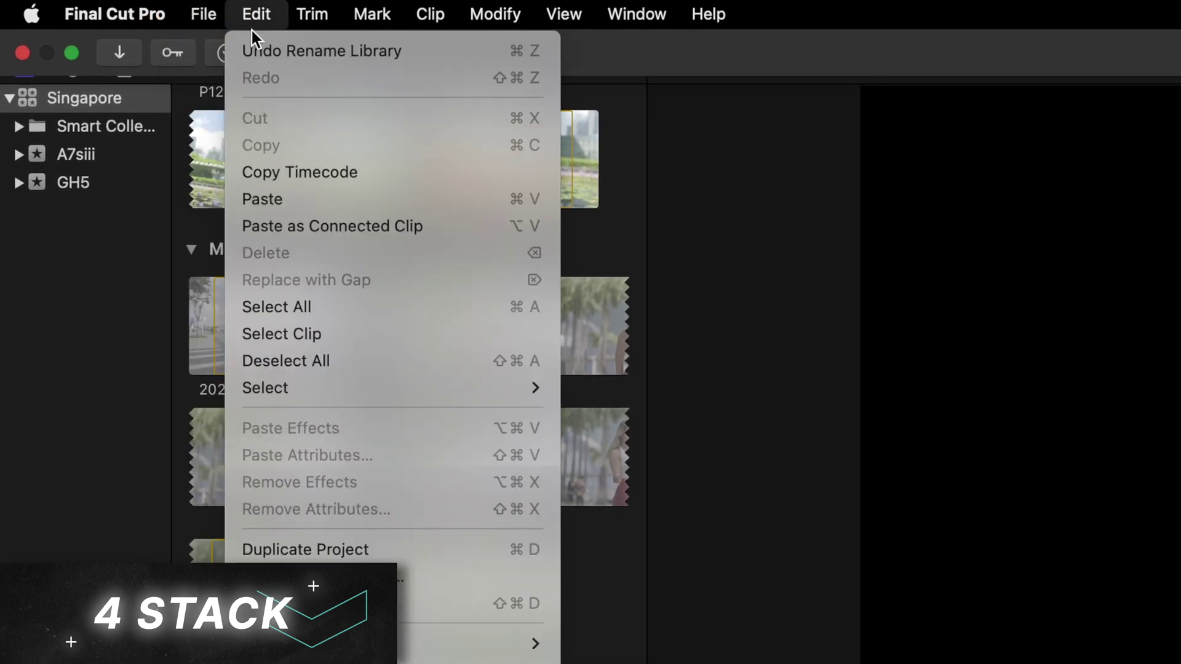
mouse_move(182, 41)
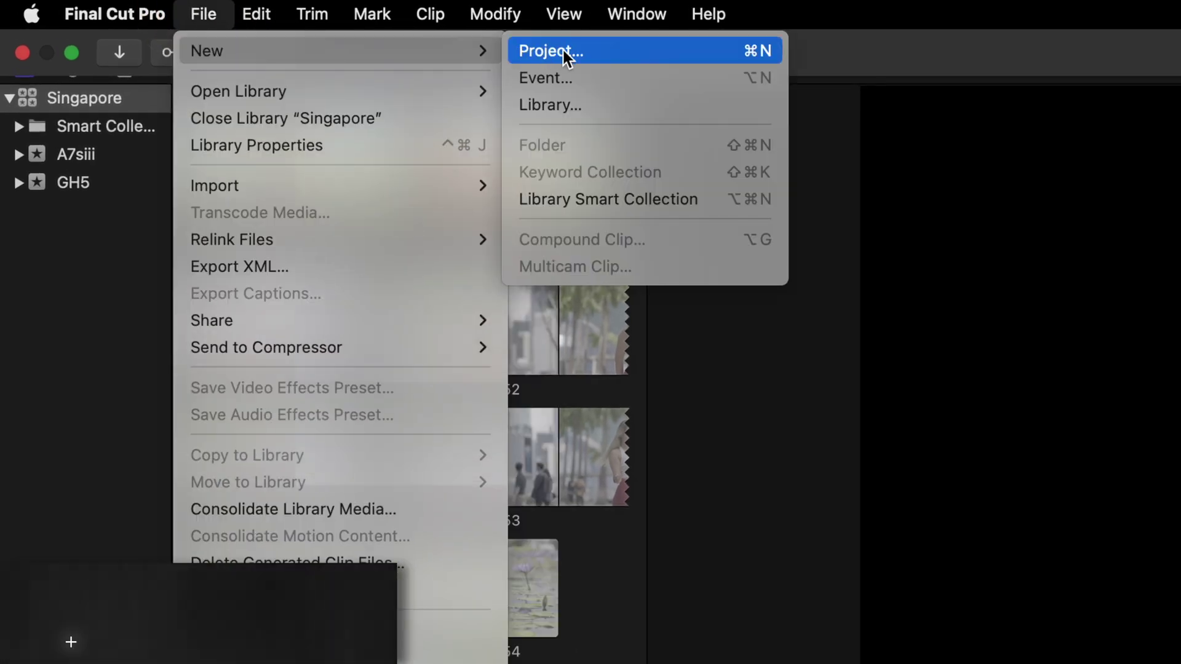
left_click(589, 57)
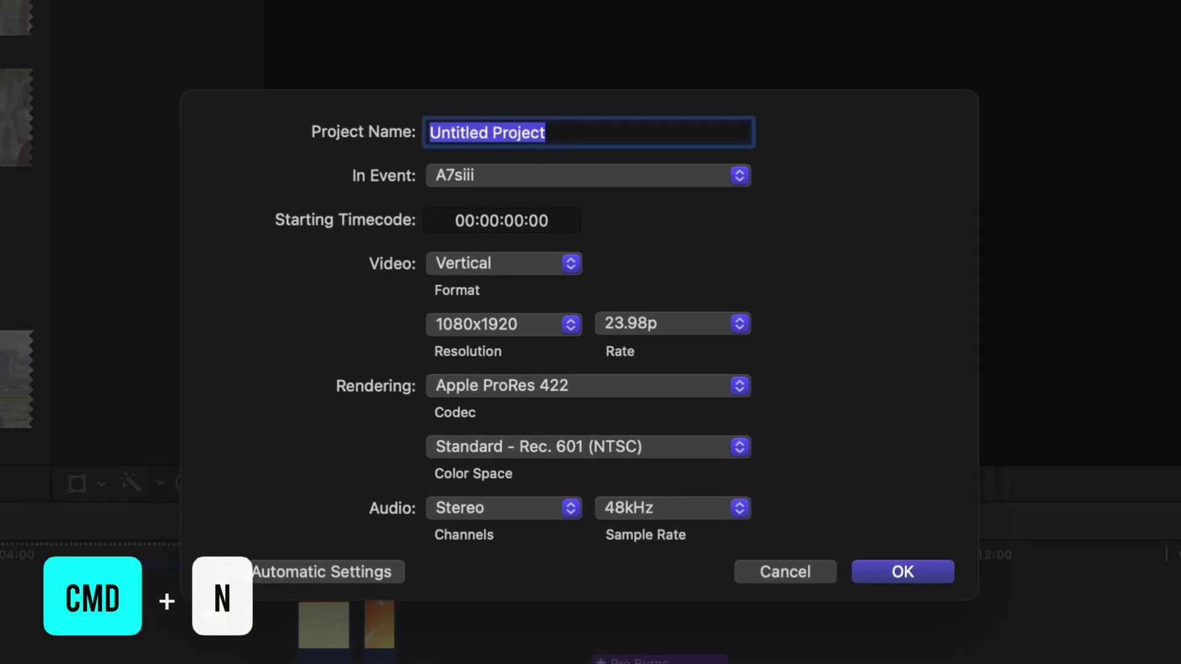
type("Example")
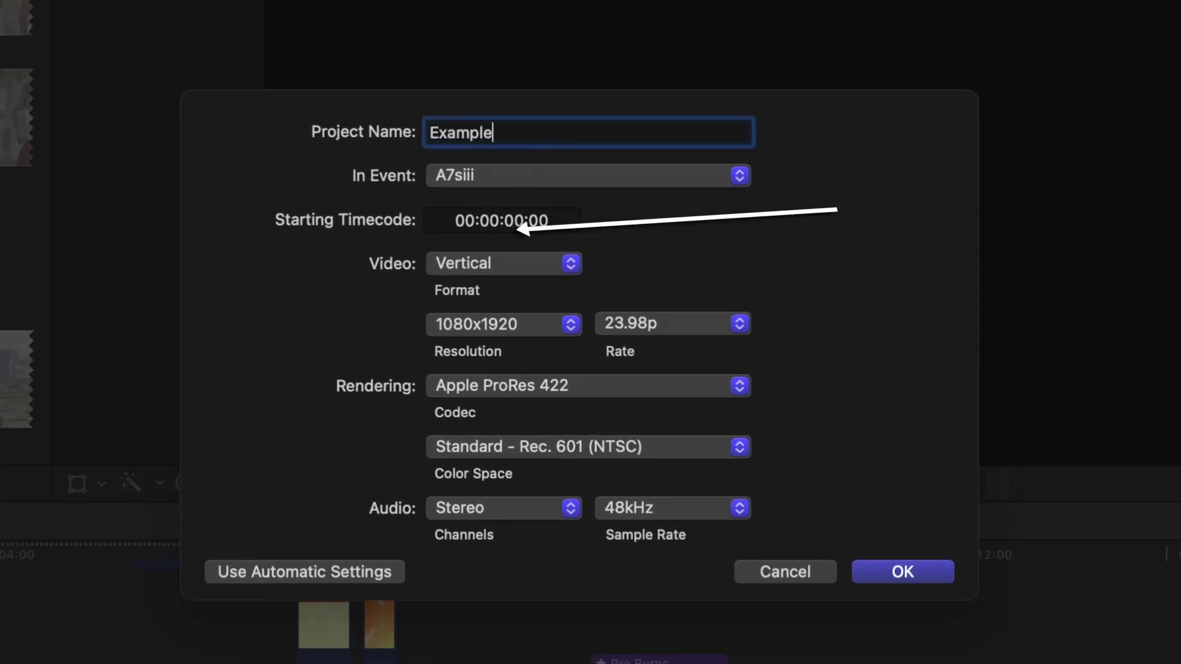
left_click(544, 322)
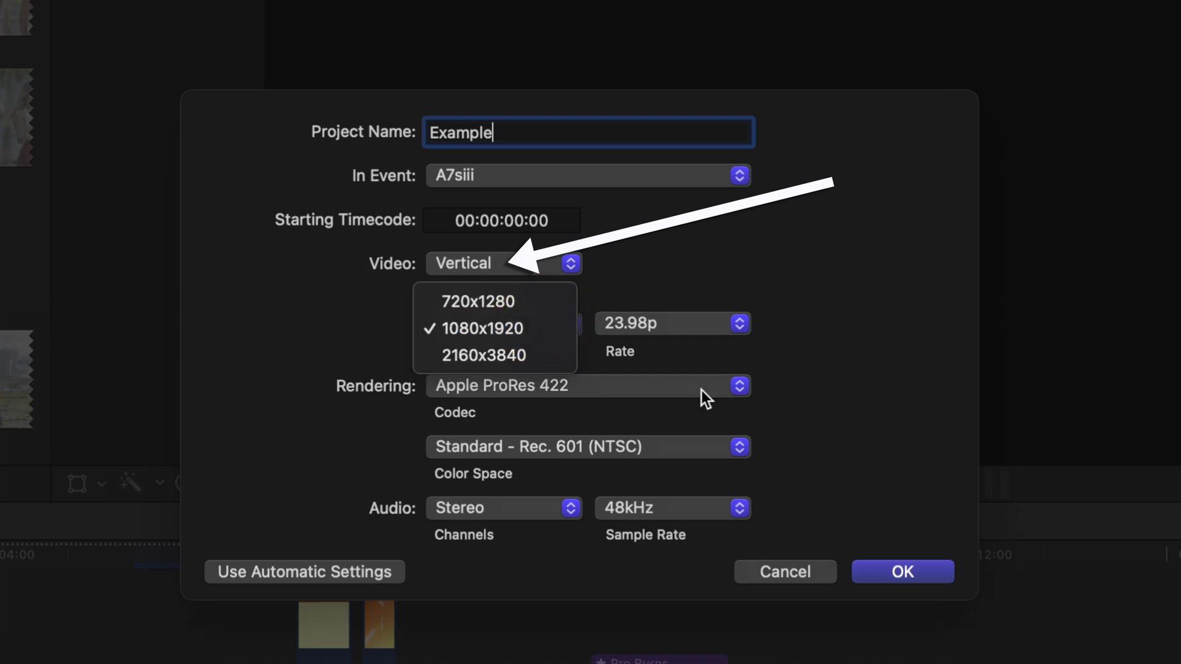
left_click(699, 451)
left_click(636, 444)
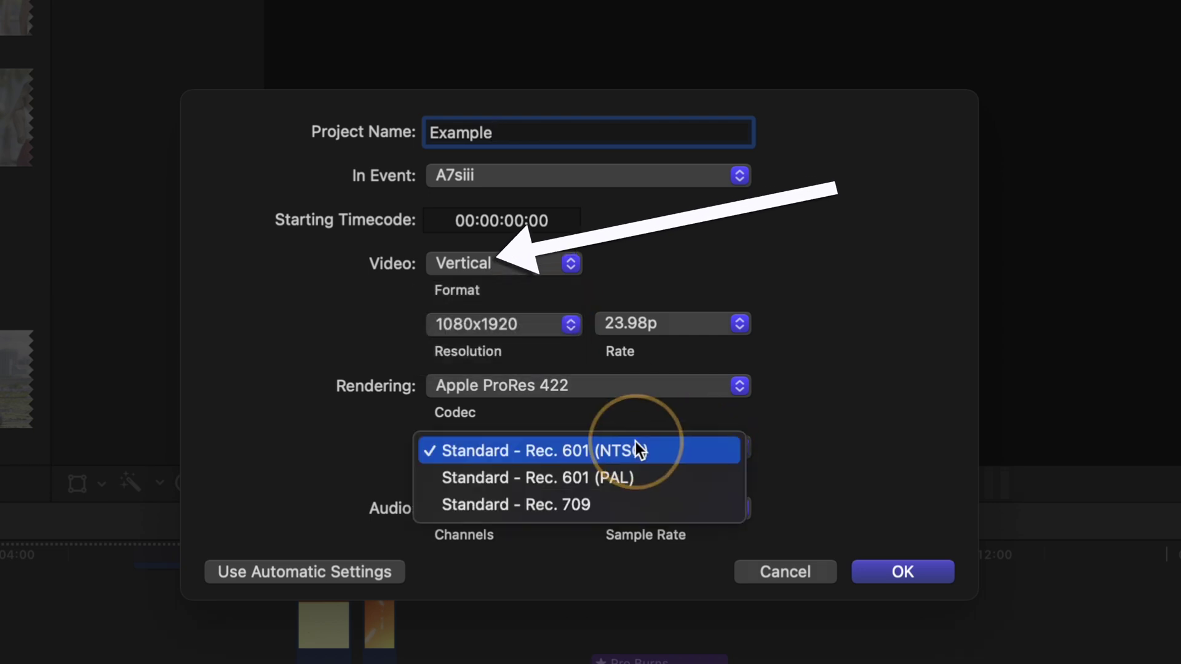
left_click(630, 500)
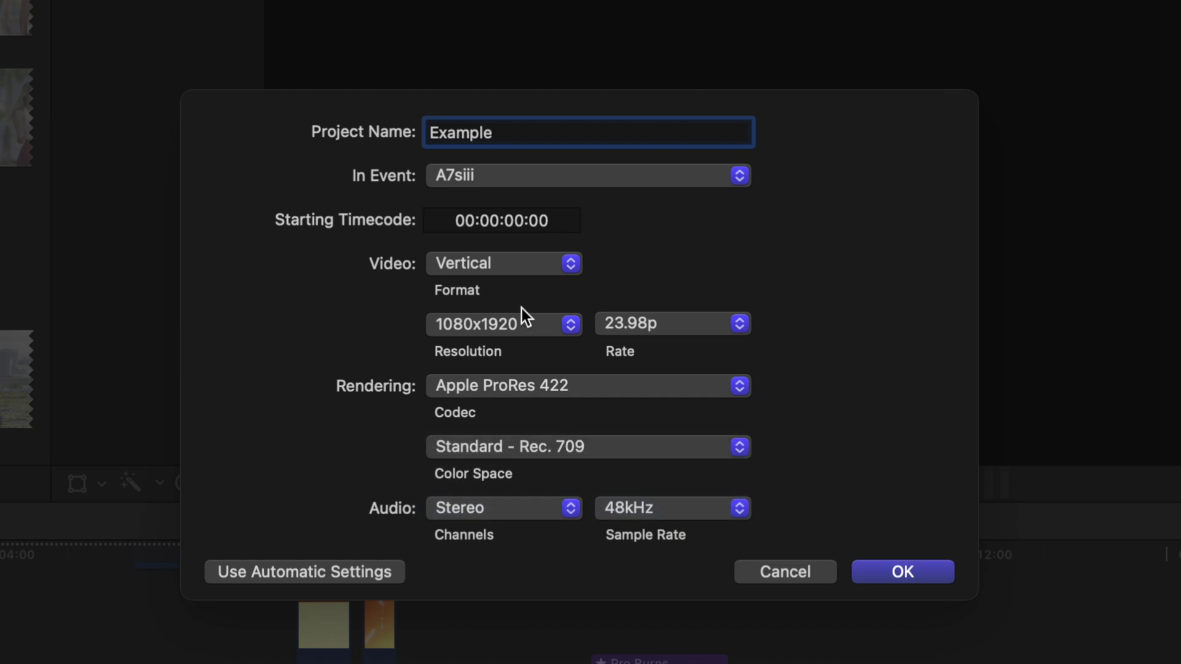
left_click(555, 327)
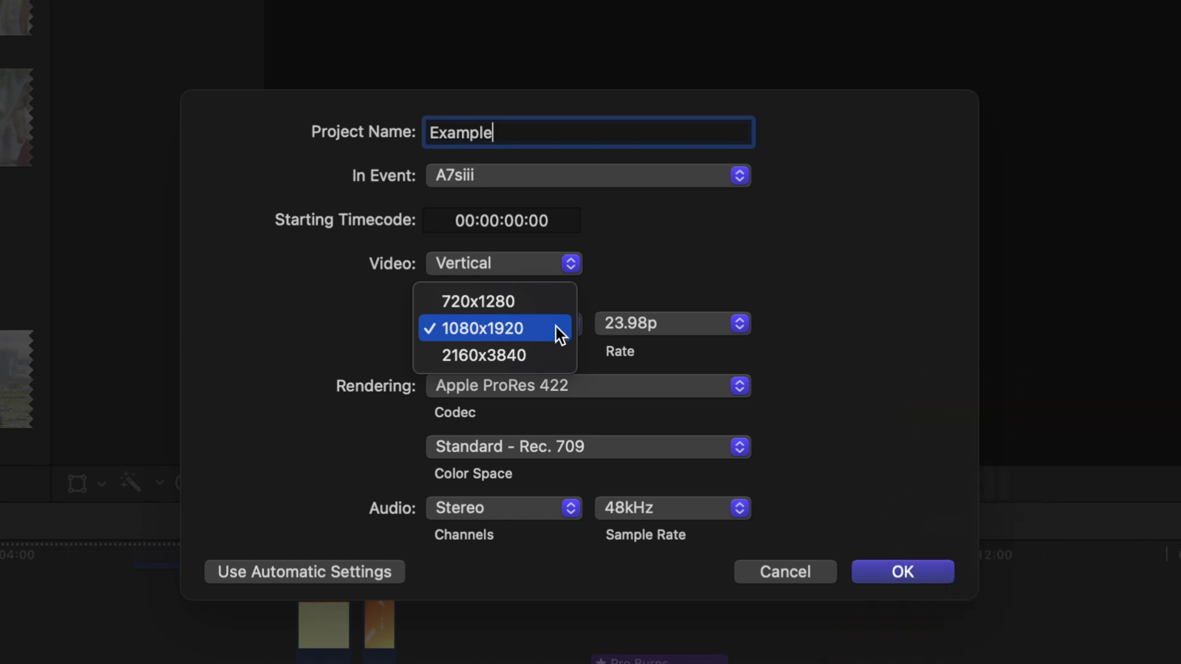
left_click(556, 327)
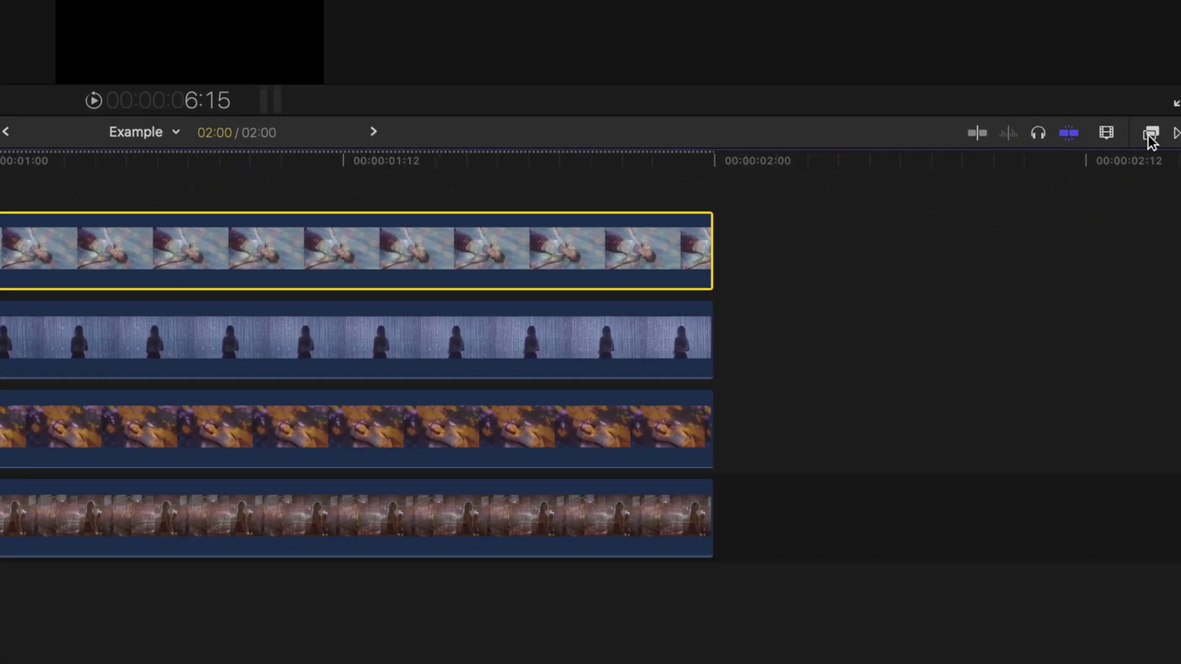
Step: Open the Effects browser to list the installed video effects
left_click(1148, 131)
Step: Search the effects for 'crop' and apply Crop & Feather to the top clip
left_click(853, 649)
type("crop")
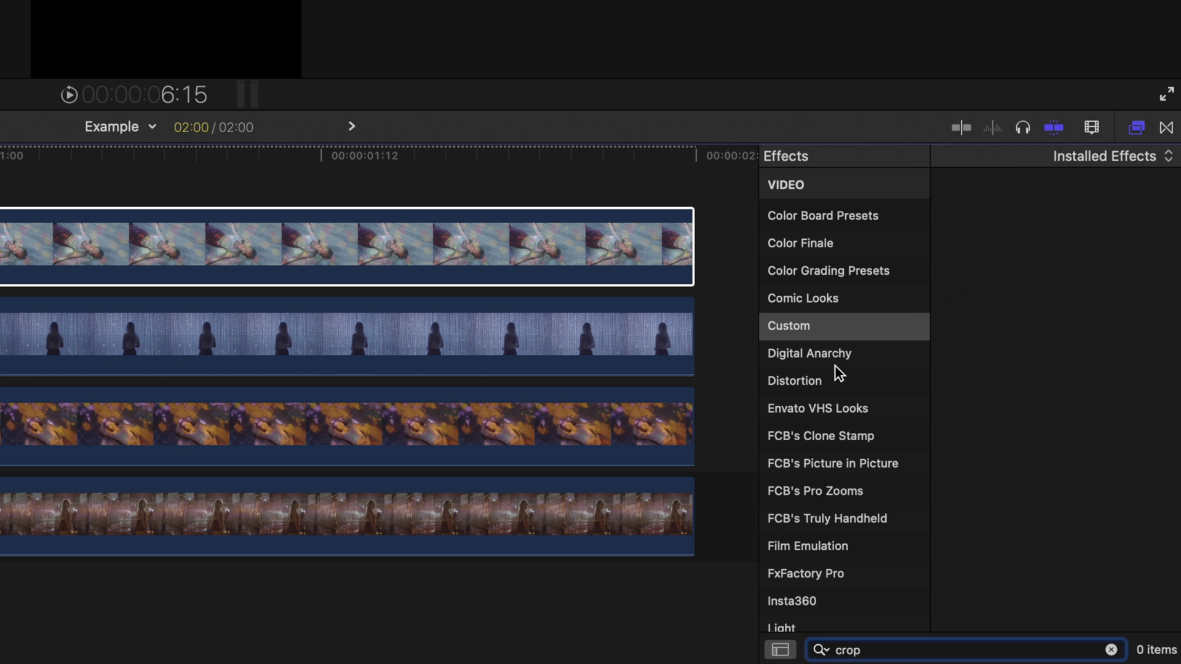
scroll(837, 344, "up", 10)
left_click(815, 183)
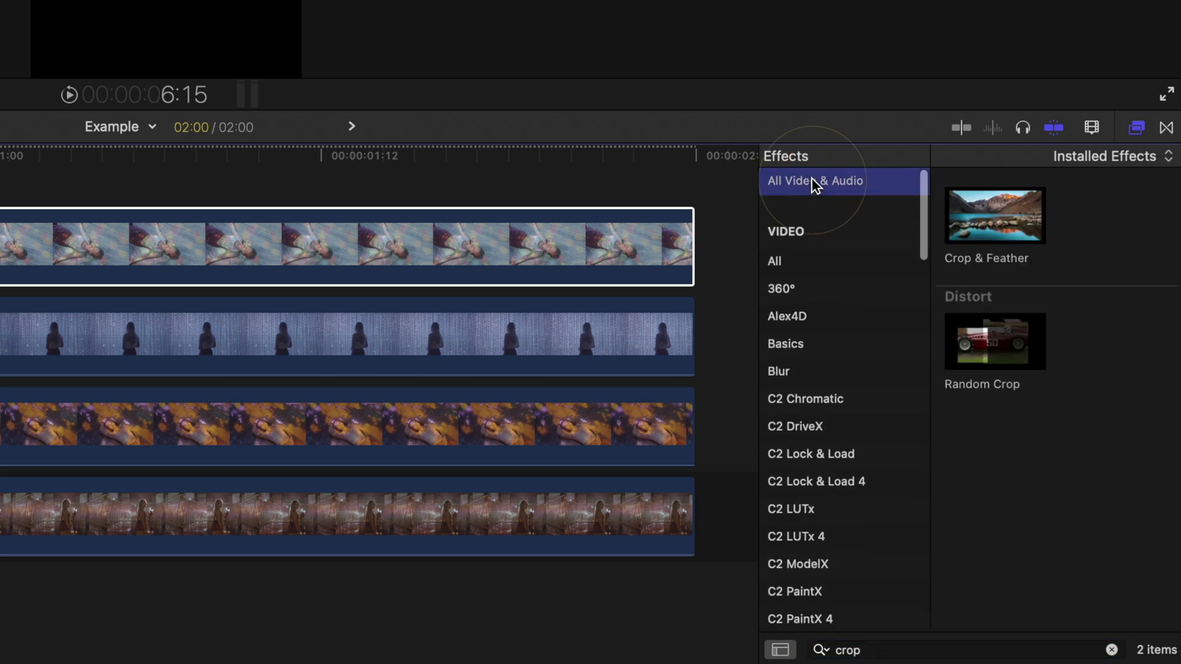
left_click(995, 216)
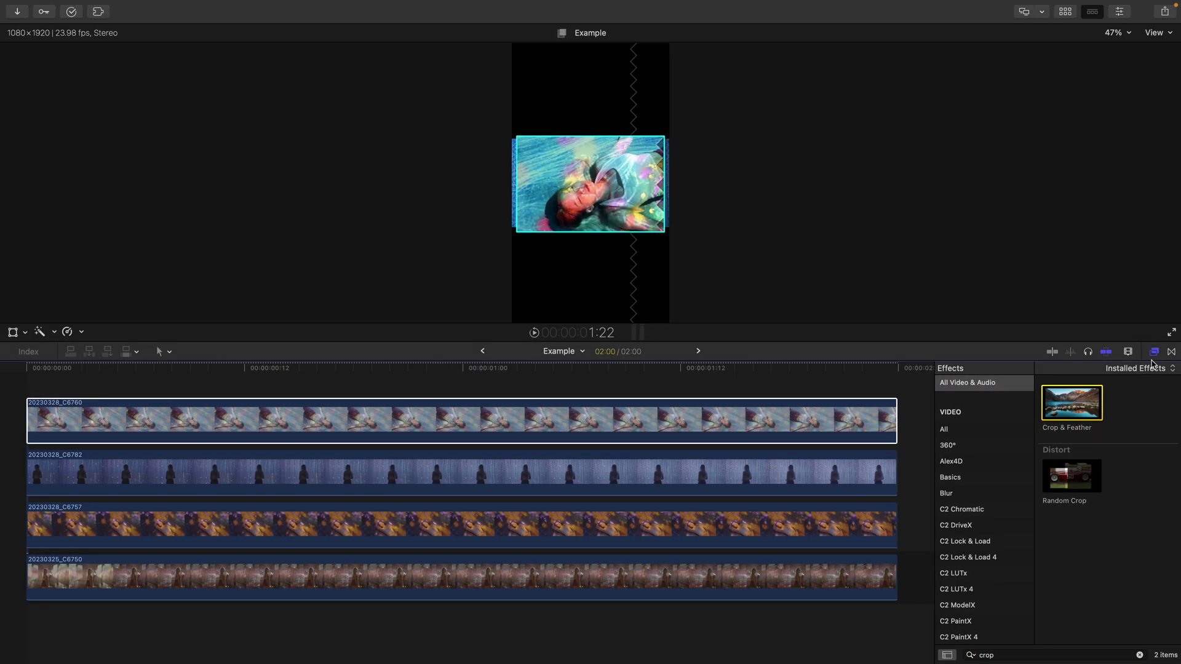
left_click(1162, 329)
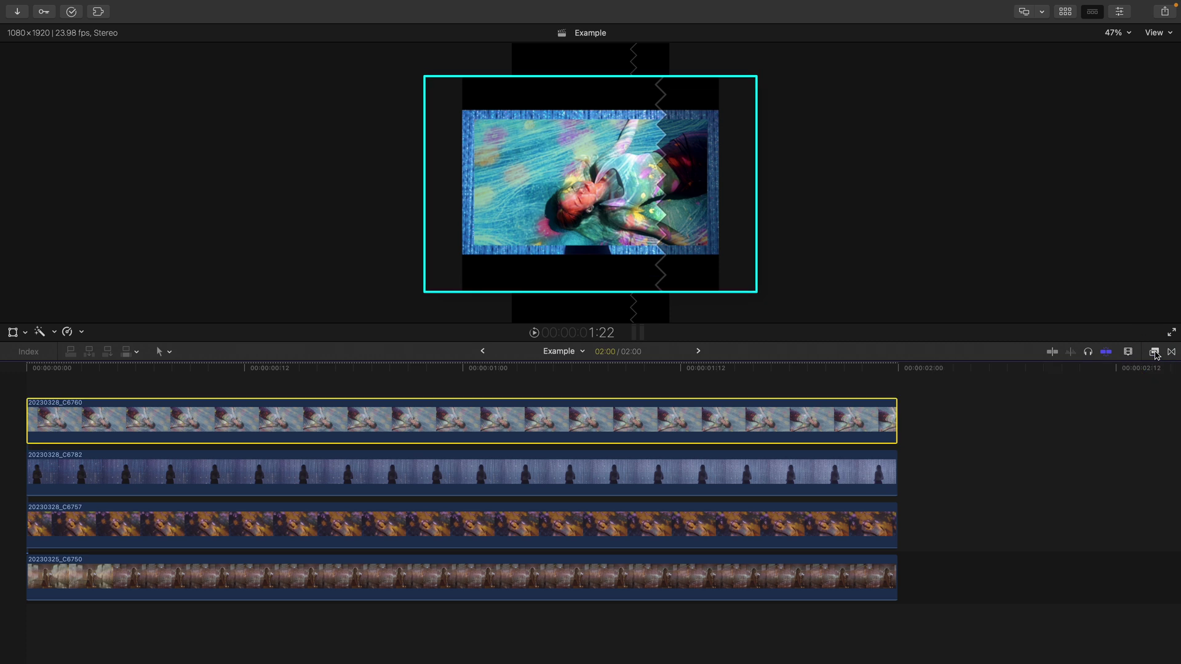
Step: Disable the three lower clips with V
left_click(464, 379)
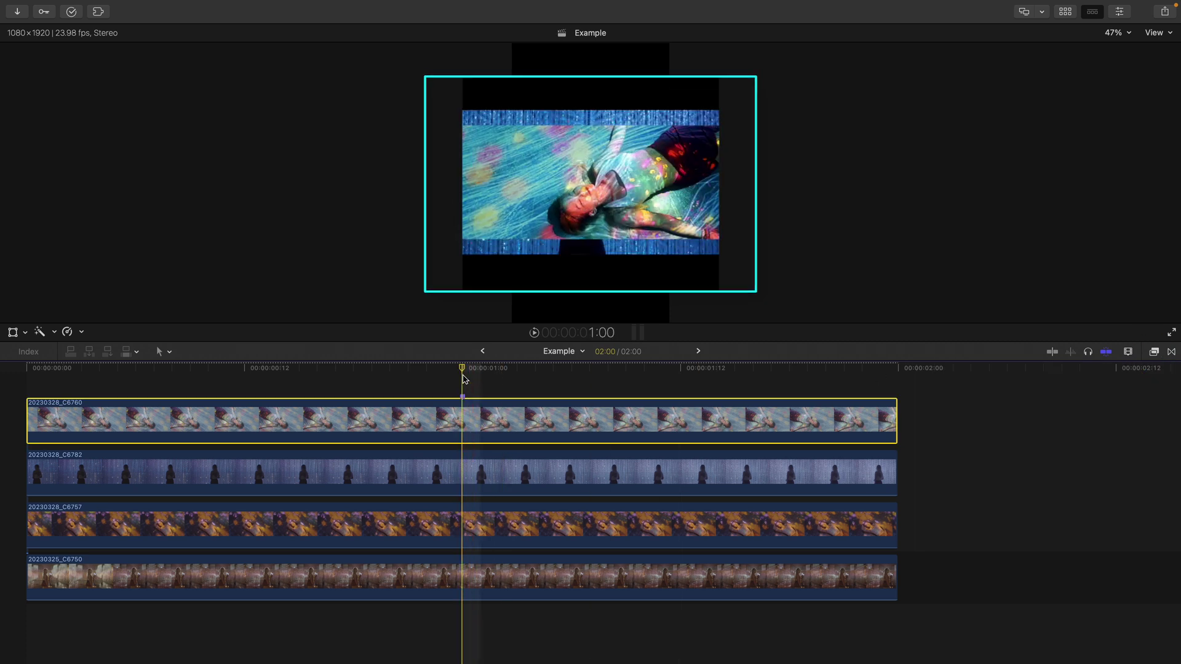
left_click_drag(960, 473, 764, 600)
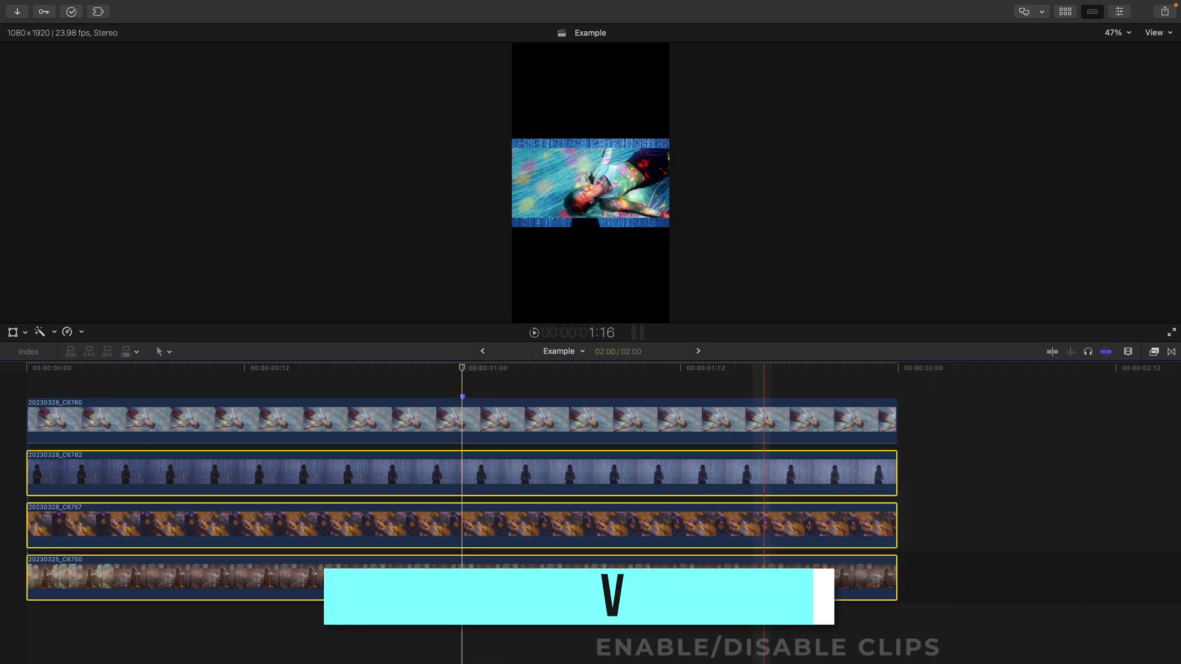
key("v")
Step: Set the top clip's Crop & Feather to width 400 and height 83
left_click(473, 420)
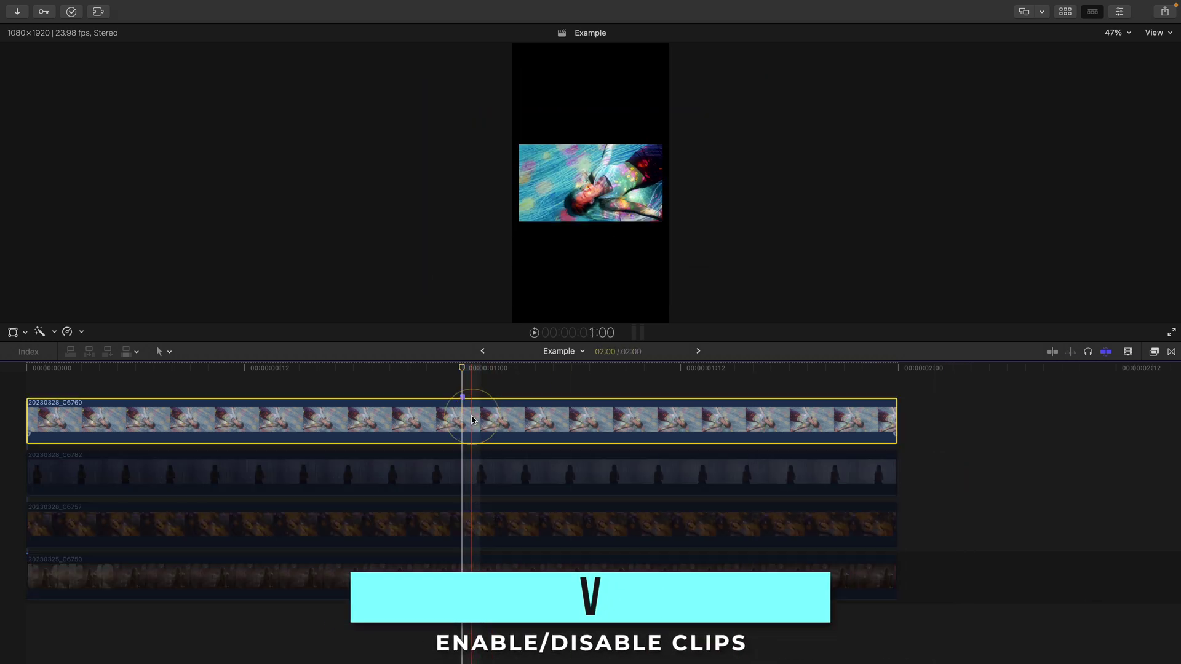
left_click(1120, 11)
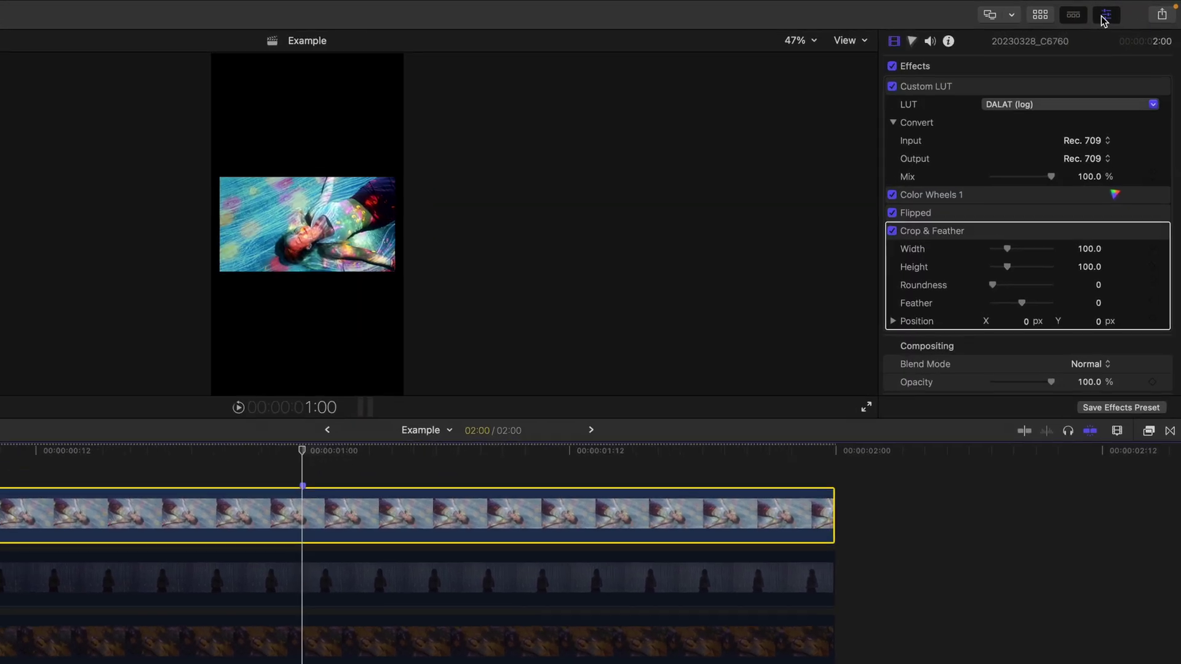
scroll(1129, 317, "down", 3)
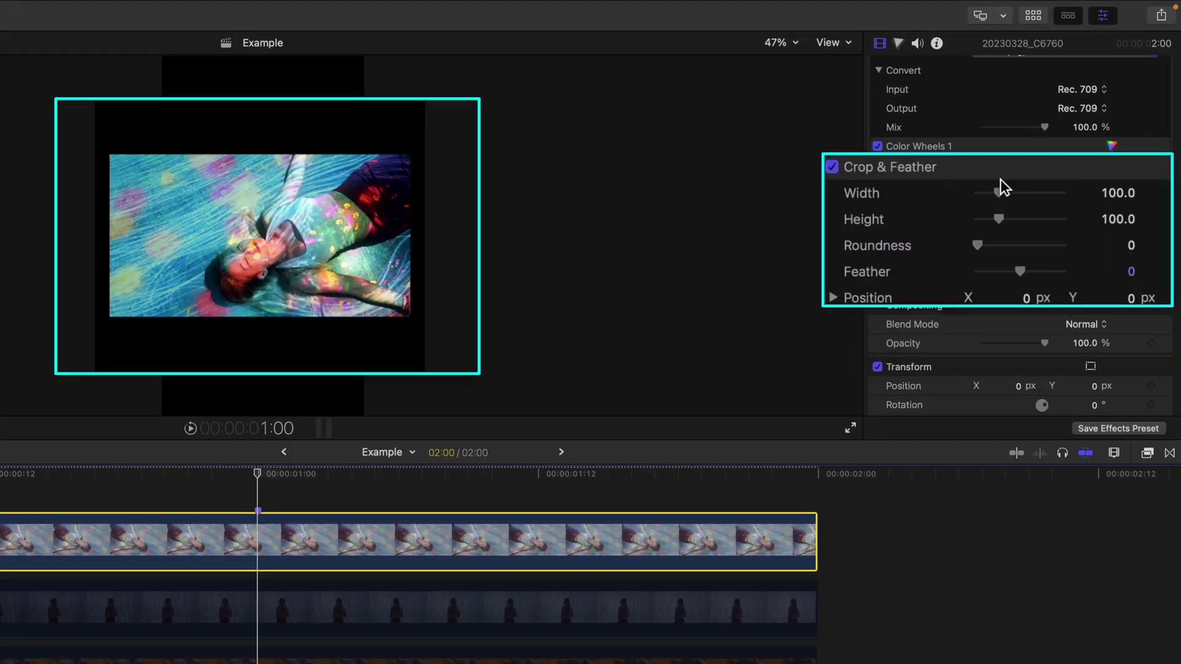
left_click_drag(999, 203, 1004, 203)
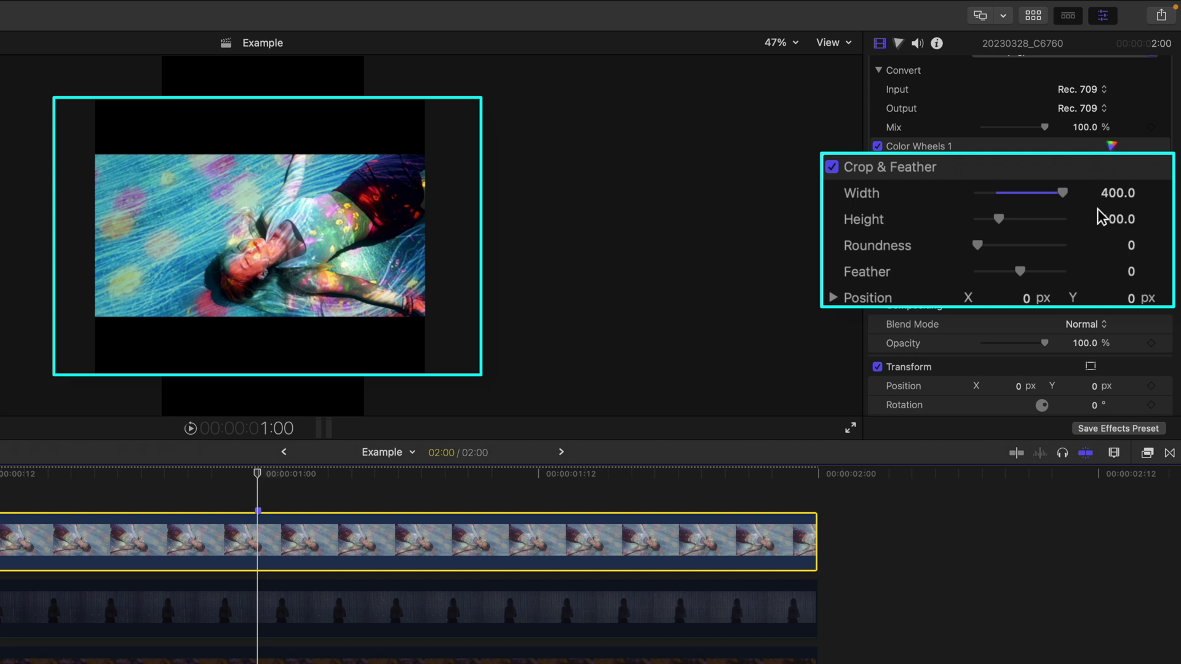
left_click(1119, 220)
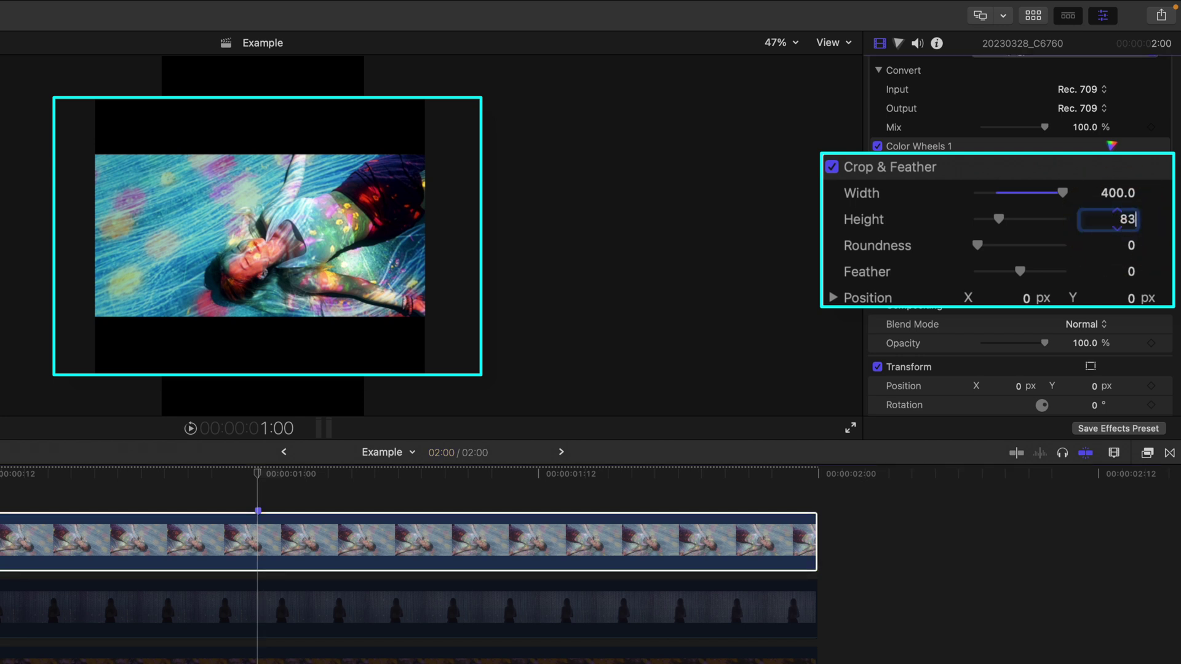
key("Return")
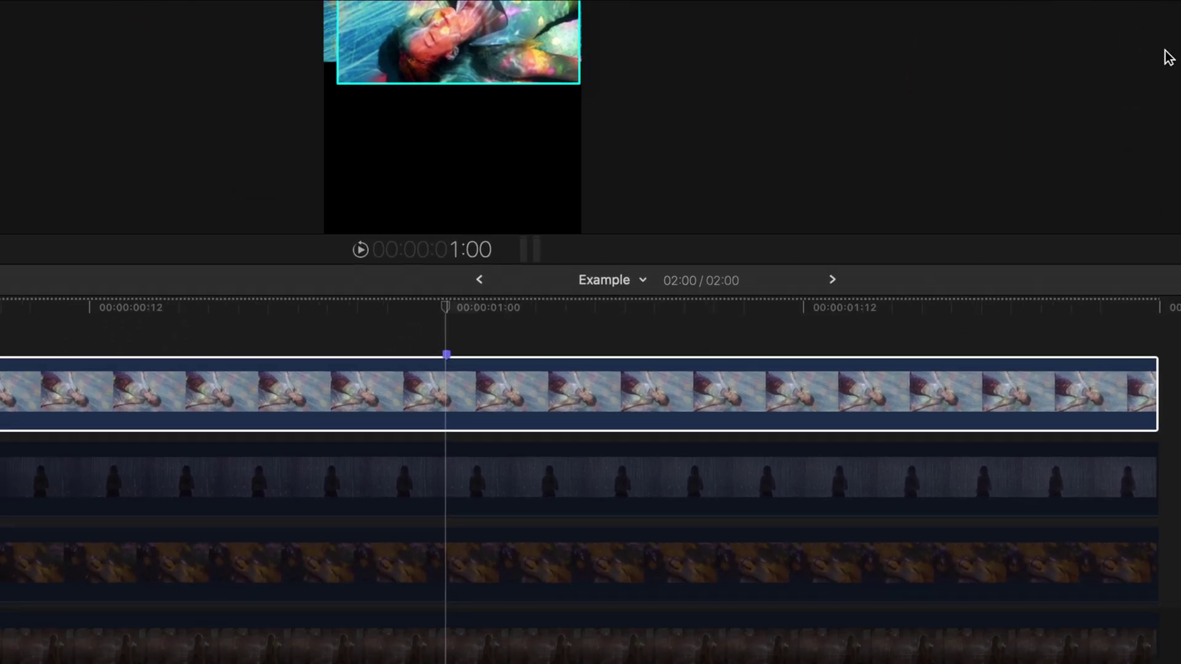
left_click(348, 526)
Step: Paste only the top clip's Crop & Feather (width 400, height 83) onto the three lower clips
key("super+c")
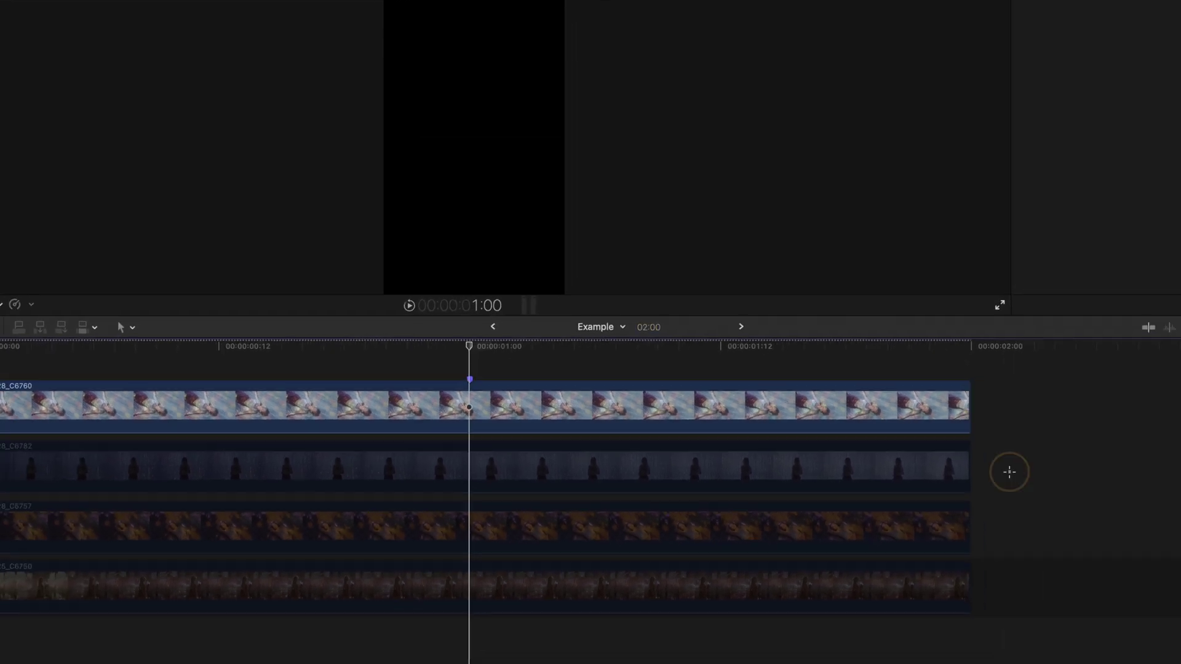
left_click_drag(1010, 472, 725, 624)
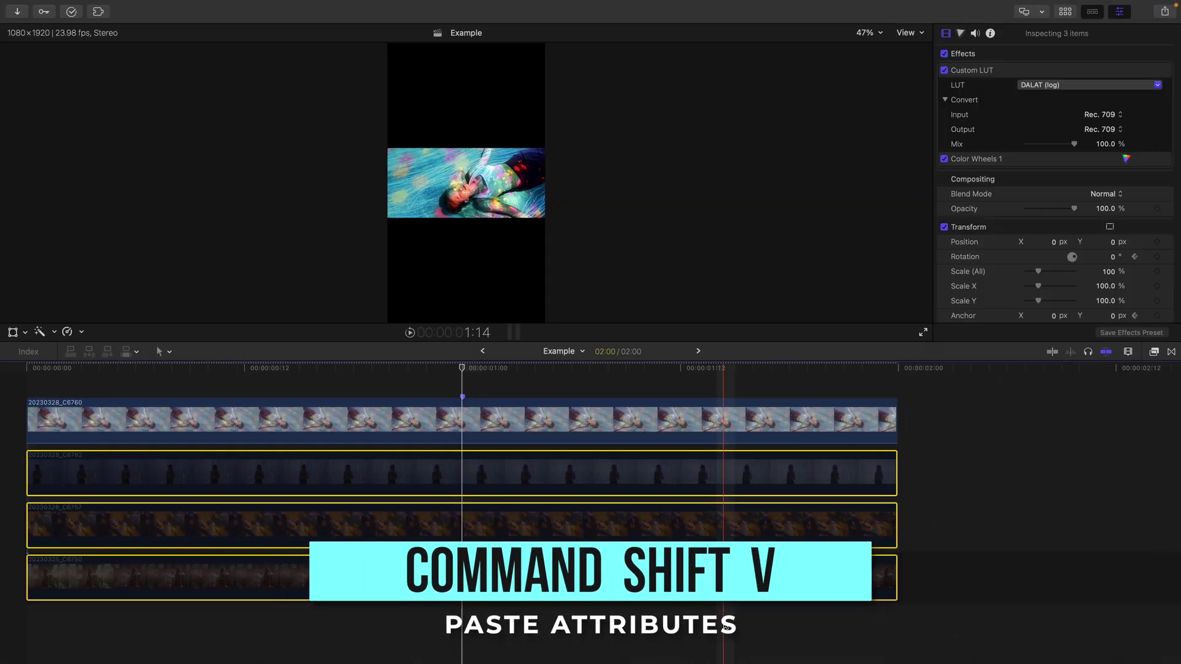
key("super+shift+v")
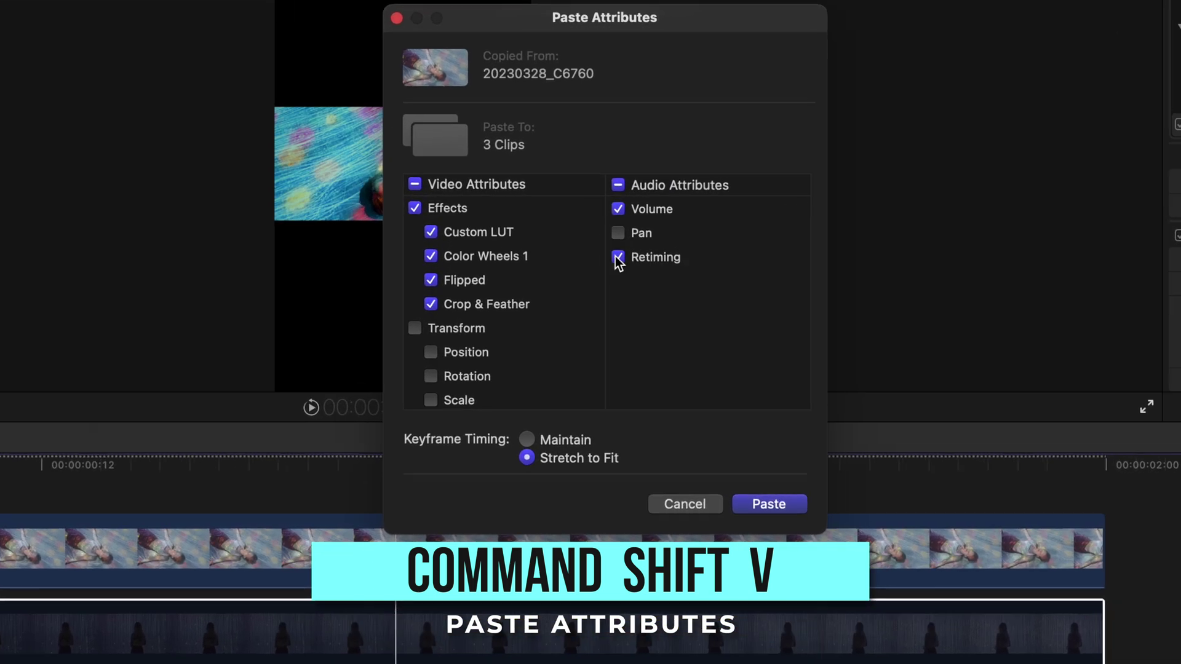
left_click(619, 185)
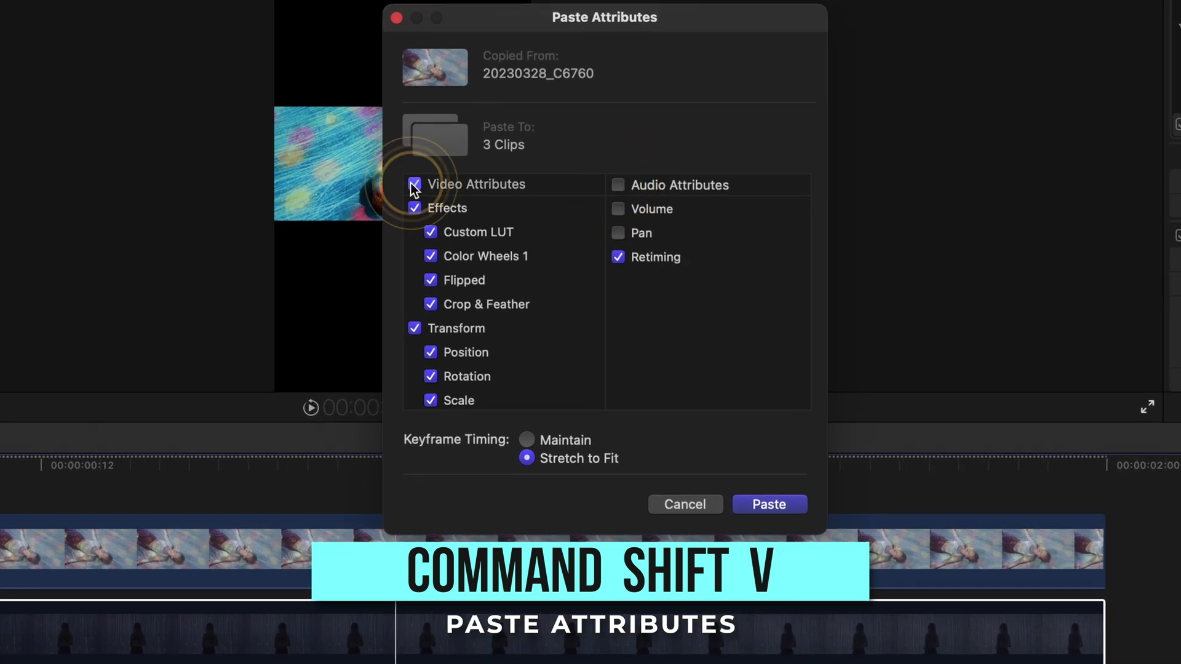
left_click(432, 306)
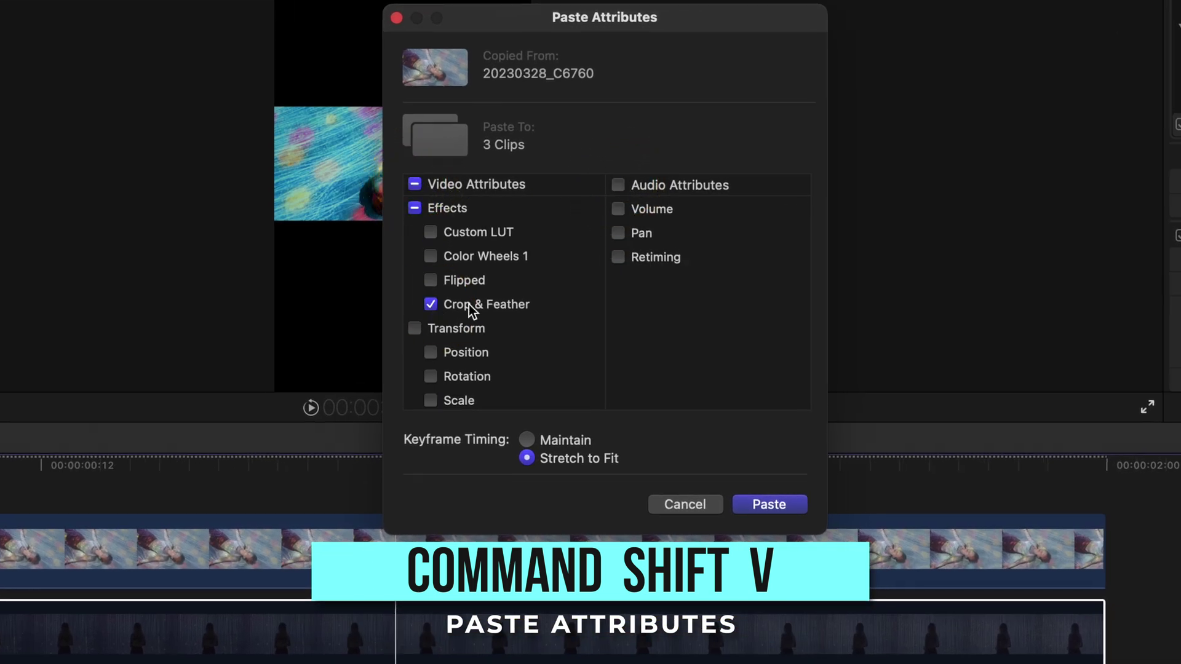
left_click(785, 505)
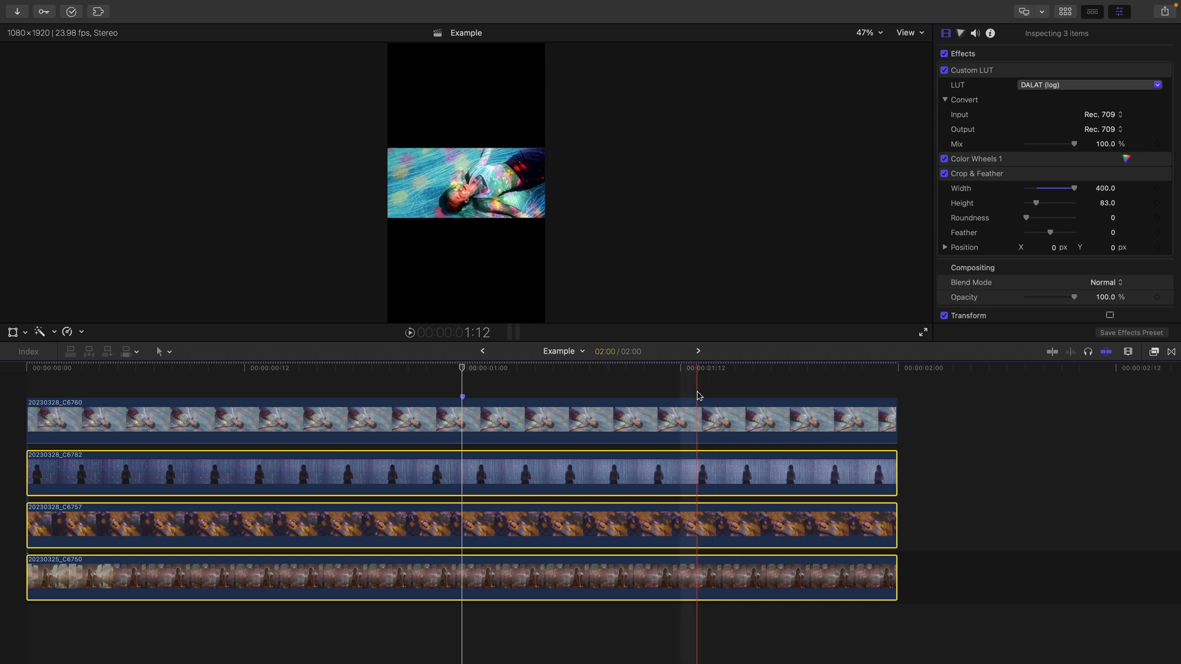
Step: Move the rotated top clip C6760 to the top of the vertical frame
left_click(467, 422)
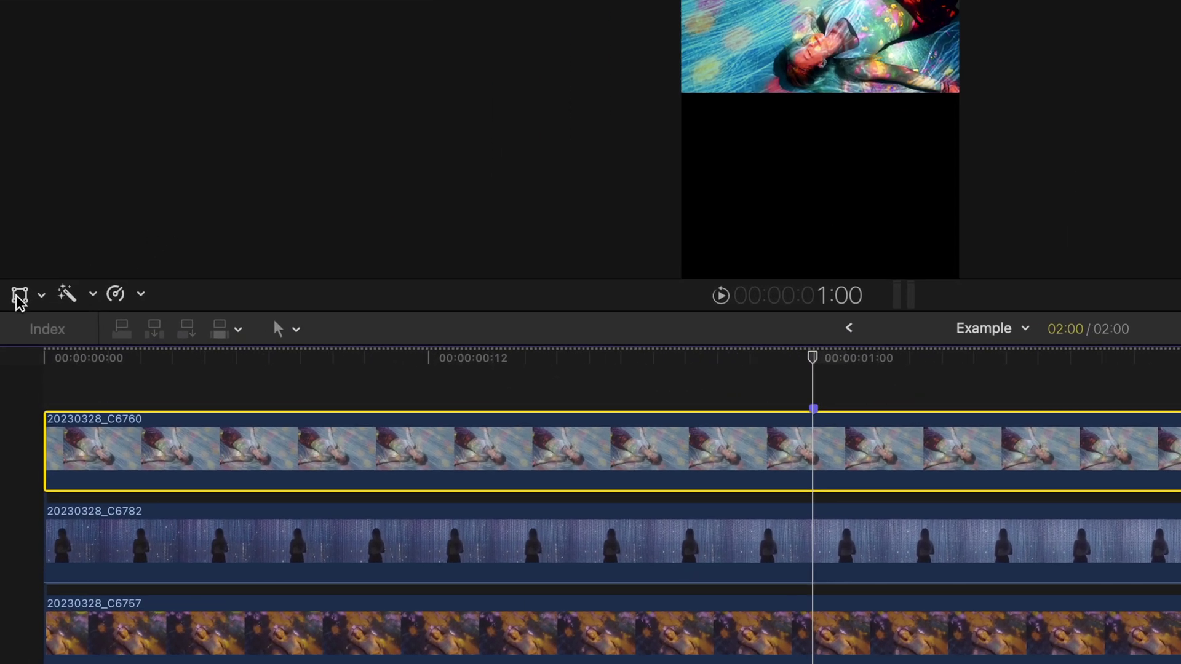
left_click(12, 332)
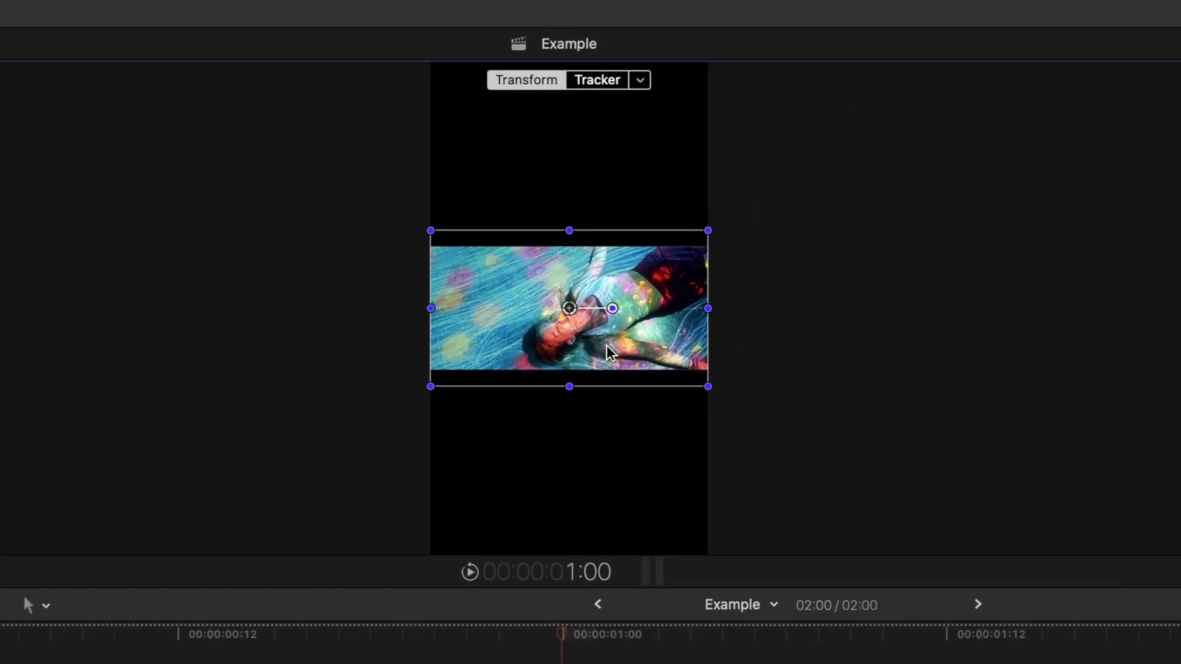
left_click_drag(606, 346, 619, 180)
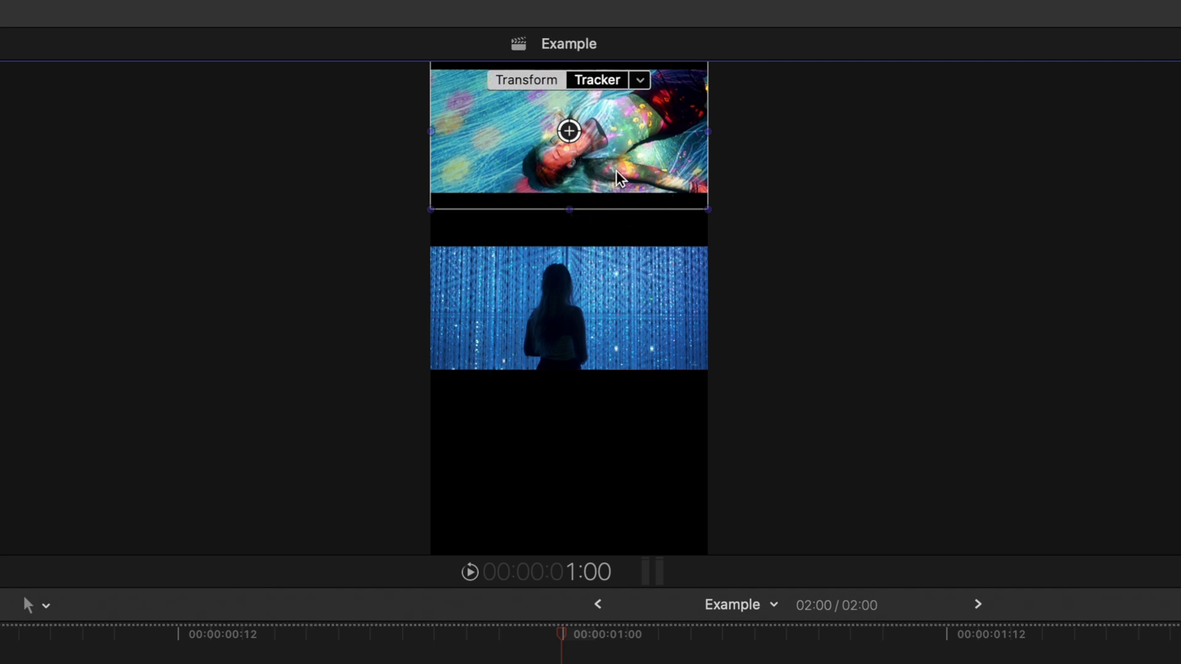
left_click_drag(619, 176, 629, 128)
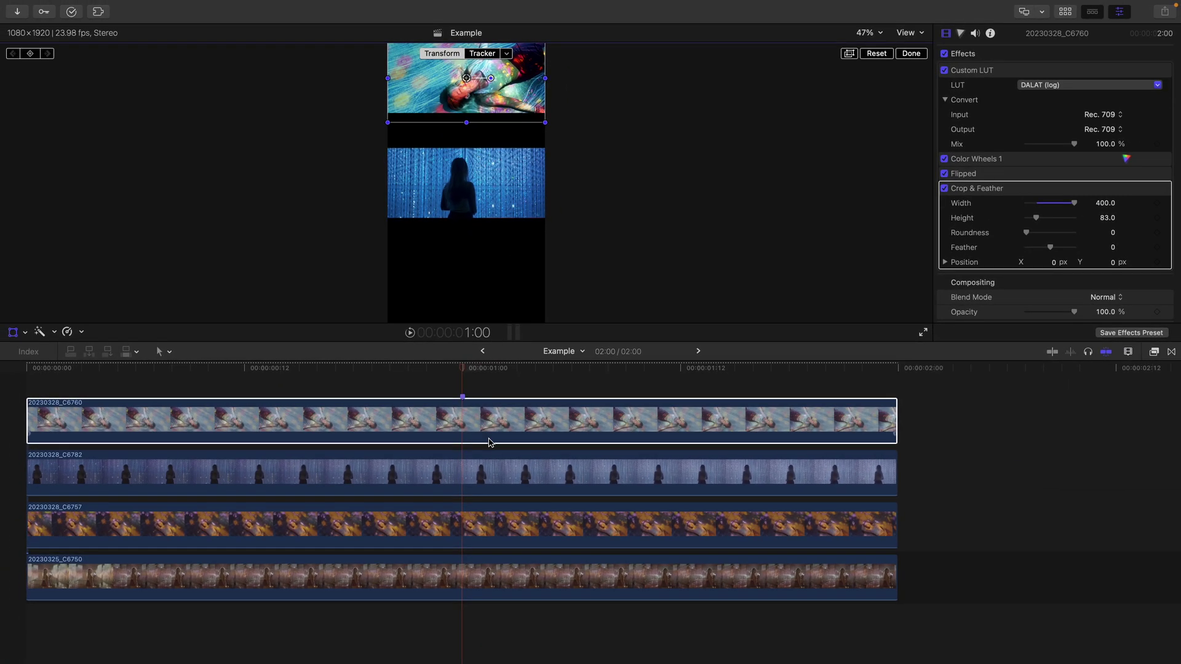
Step: Raise the blue clip 20230328_C6782 to sit just beneath the top clip
left_click(484, 508)
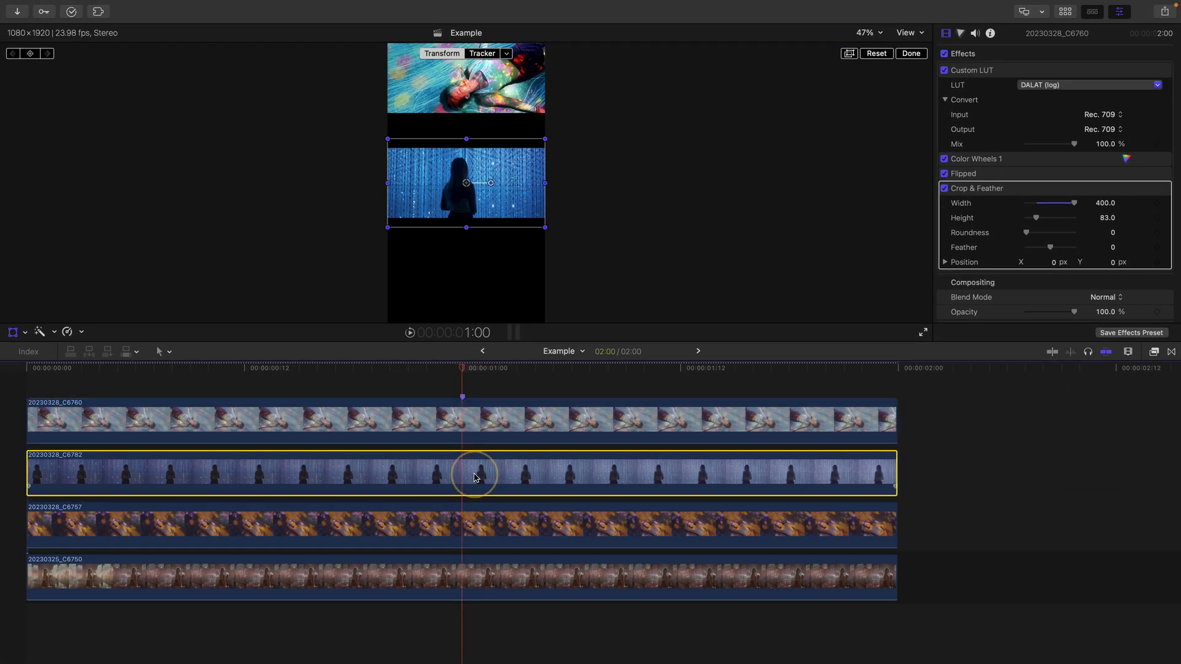
left_click_drag(482, 212, 488, 176)
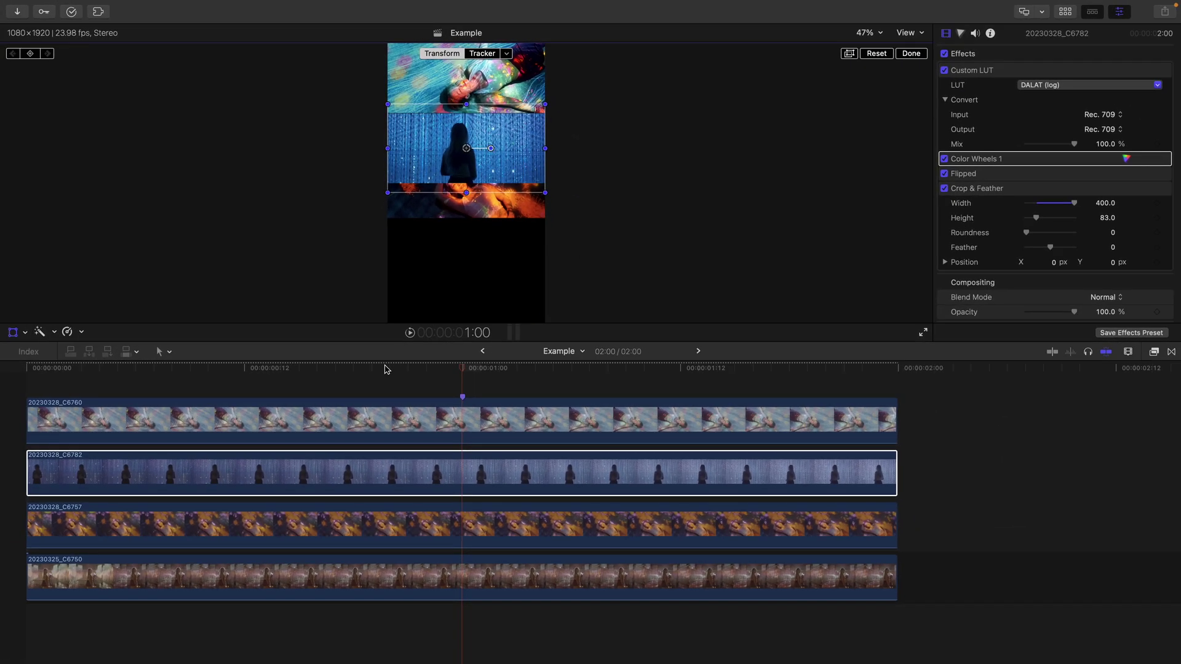
key("super+comma")
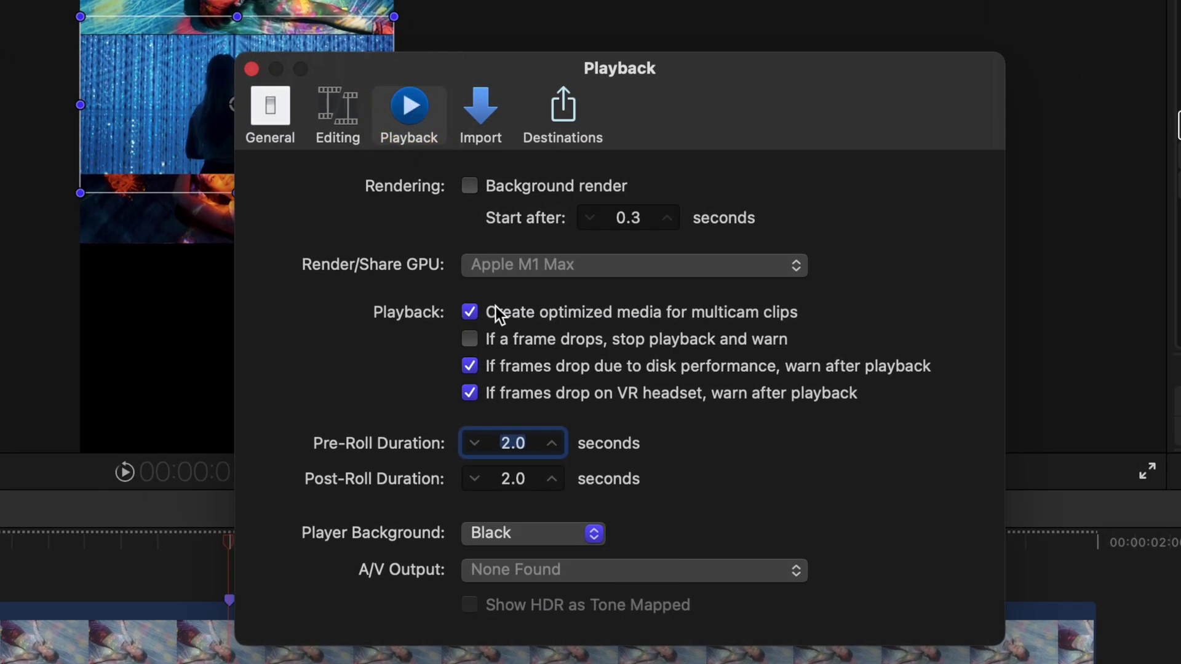
Step: Set the player background to White in Playback preferences
left_click(542, 536)
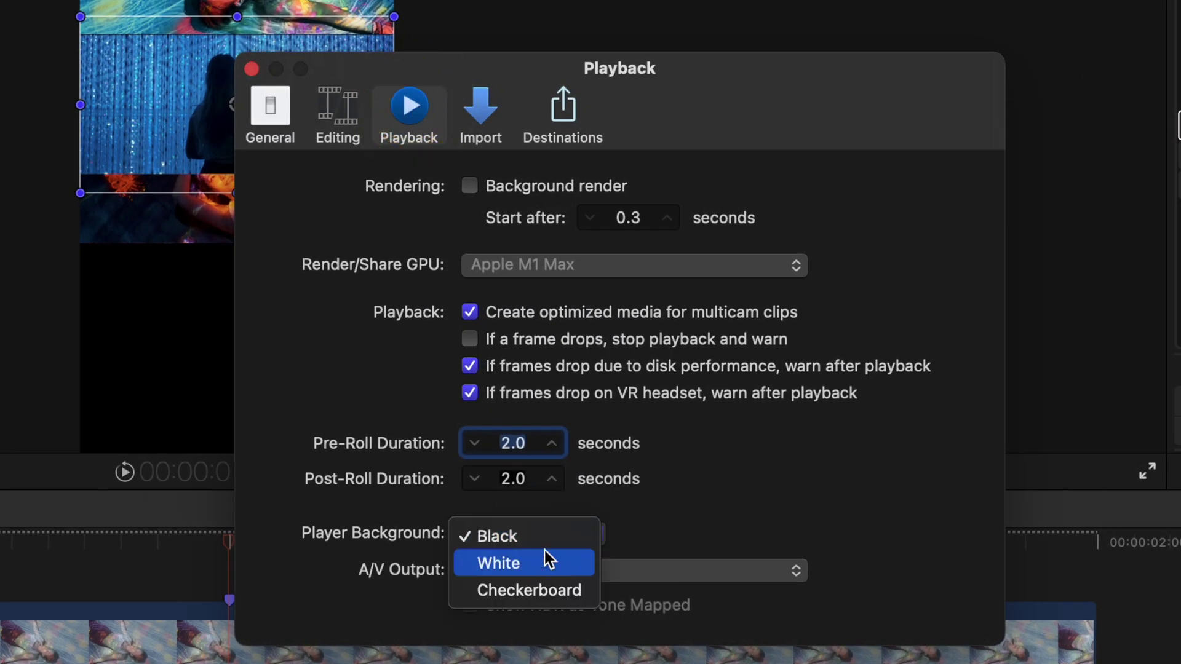
left_click(544, 564)
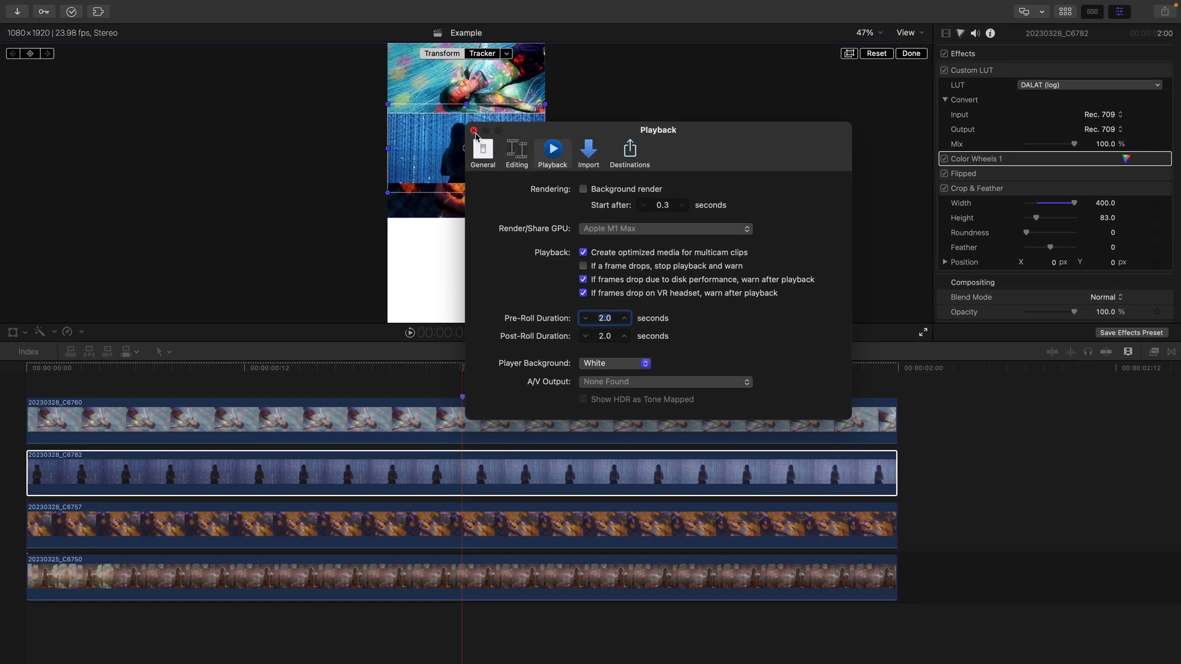
left_click(473, 131)
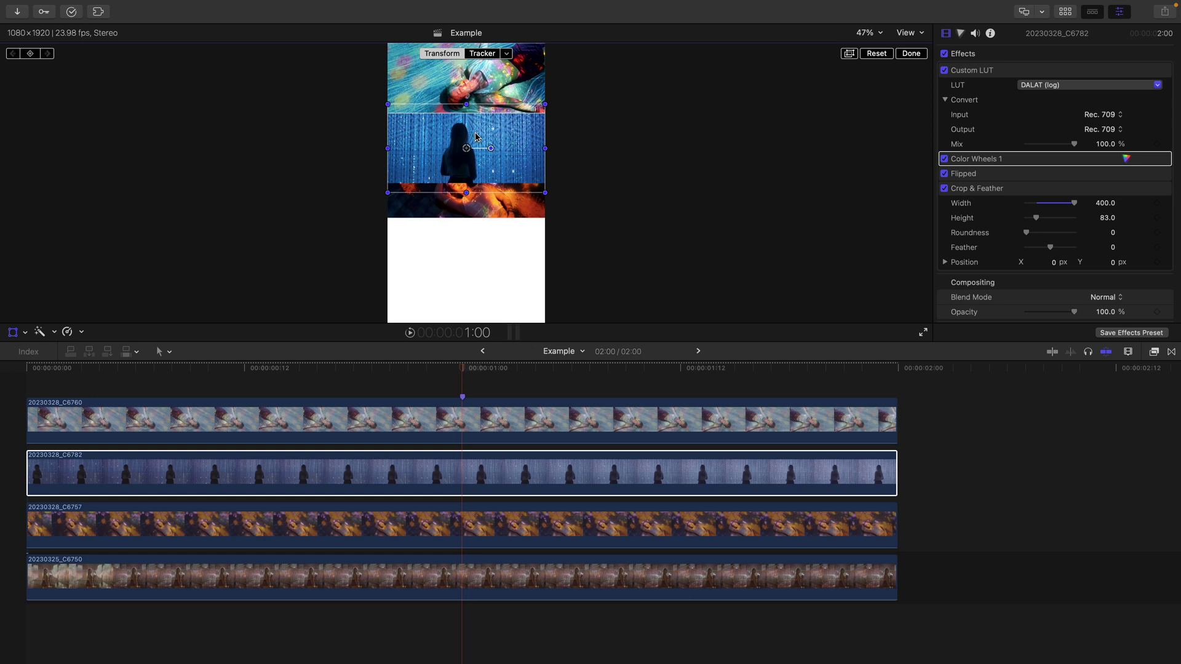
Step: Move clip C6757 down to the bottom of the frame, then select clip C6760
left_click_drag(492, 203, 519, 271)
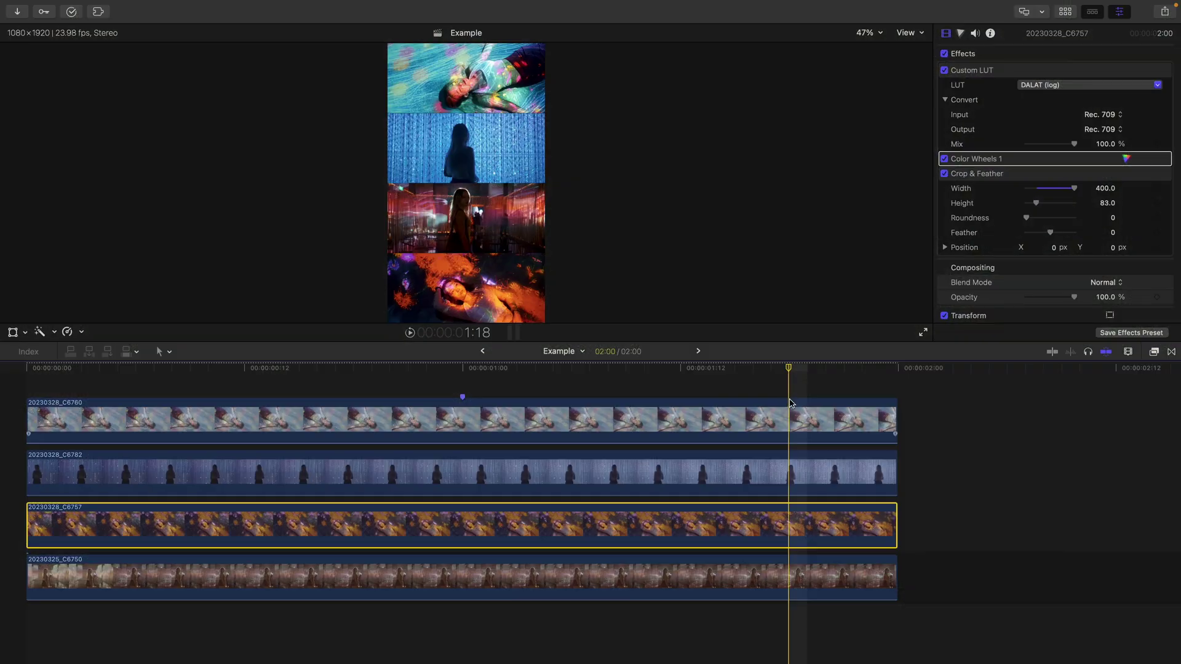
left_click(463, 418)
left_click(463, 368)
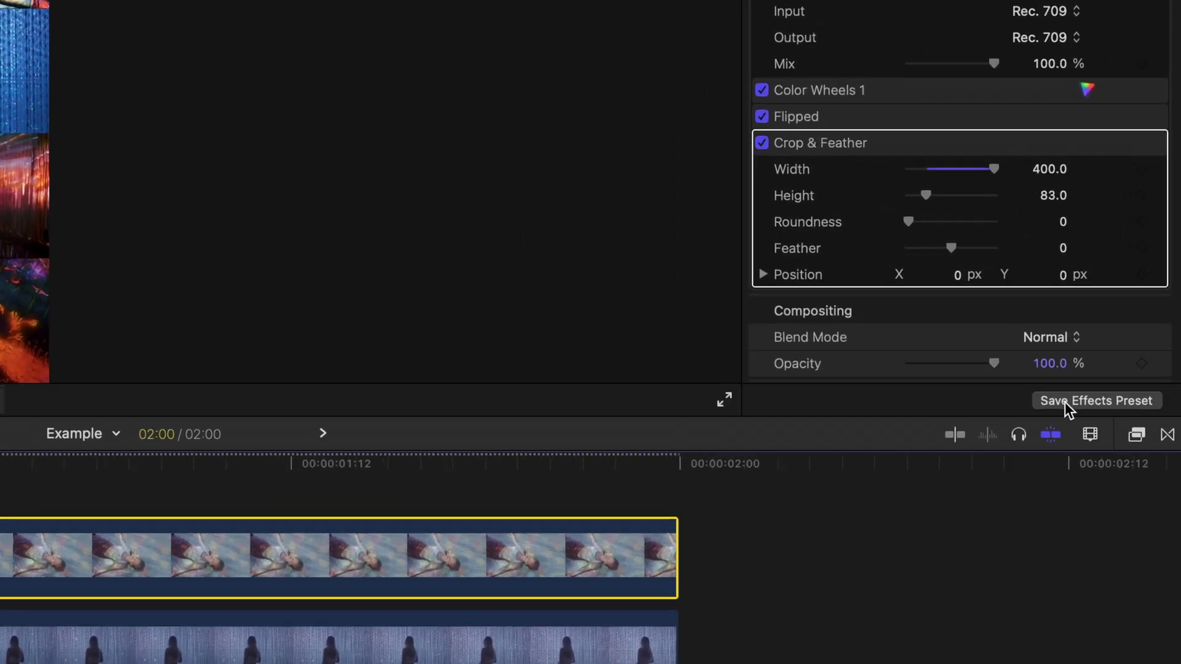
Step: Save the clip's Crop & Feather and Position as the effects preset 'Vertical Stack'
left_click(1128, 333)
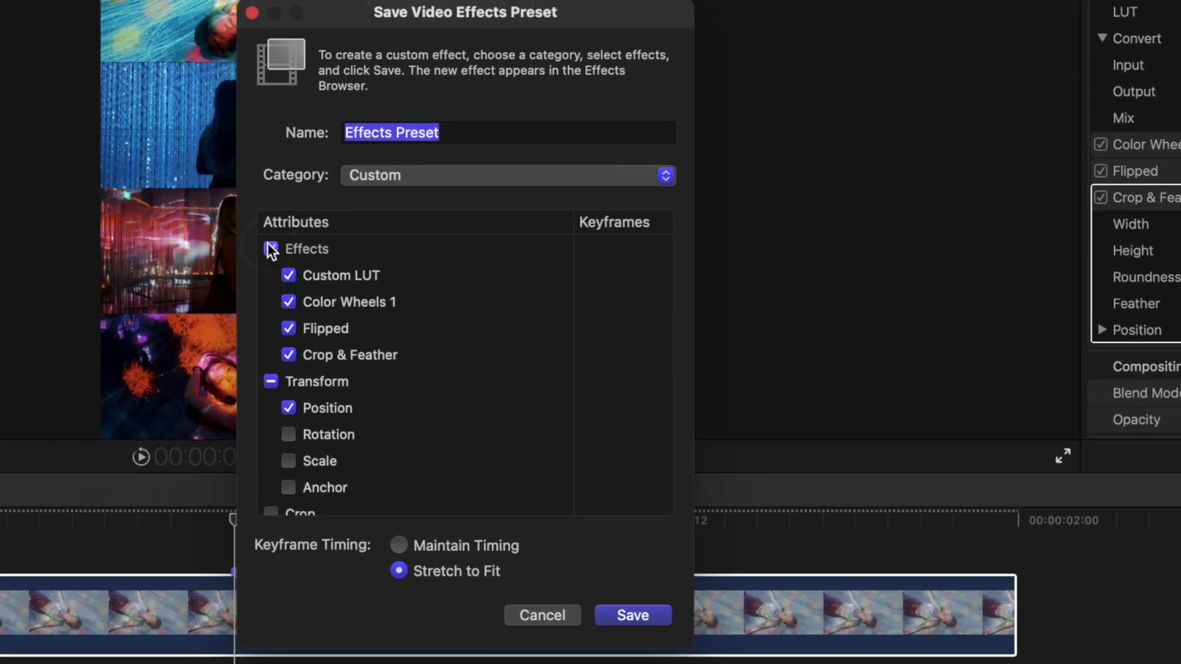
left_click(363, 262)
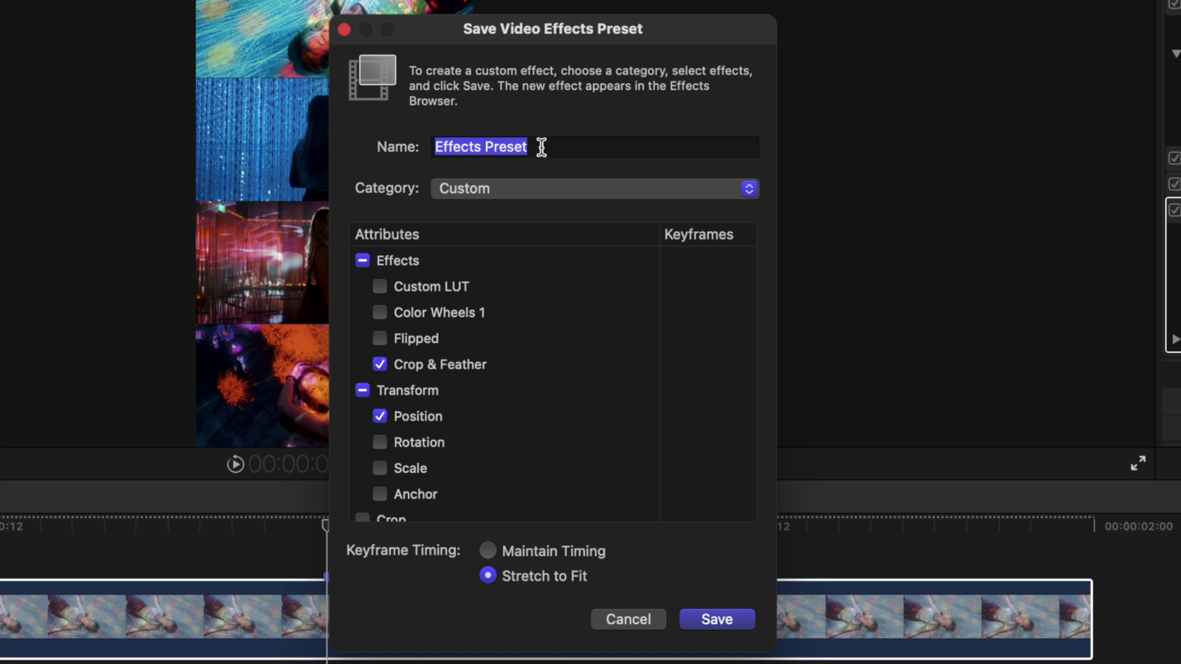
type("Vertic")
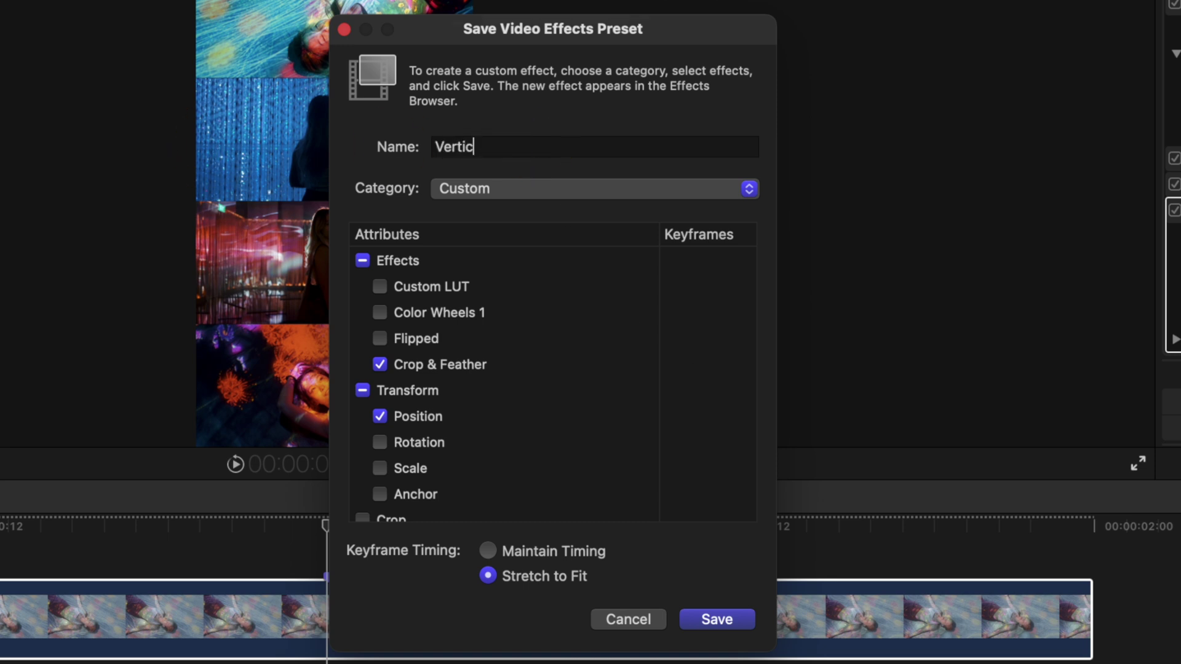
type("al Stack 1")
key("Return")
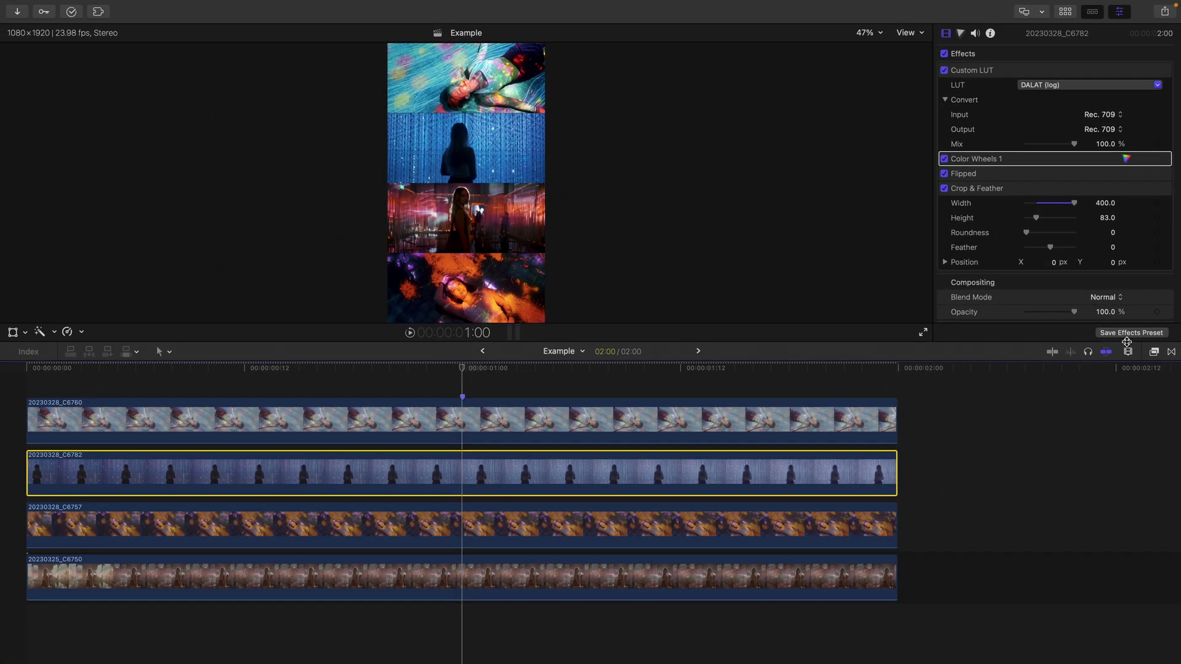
left_click(1132, 334)
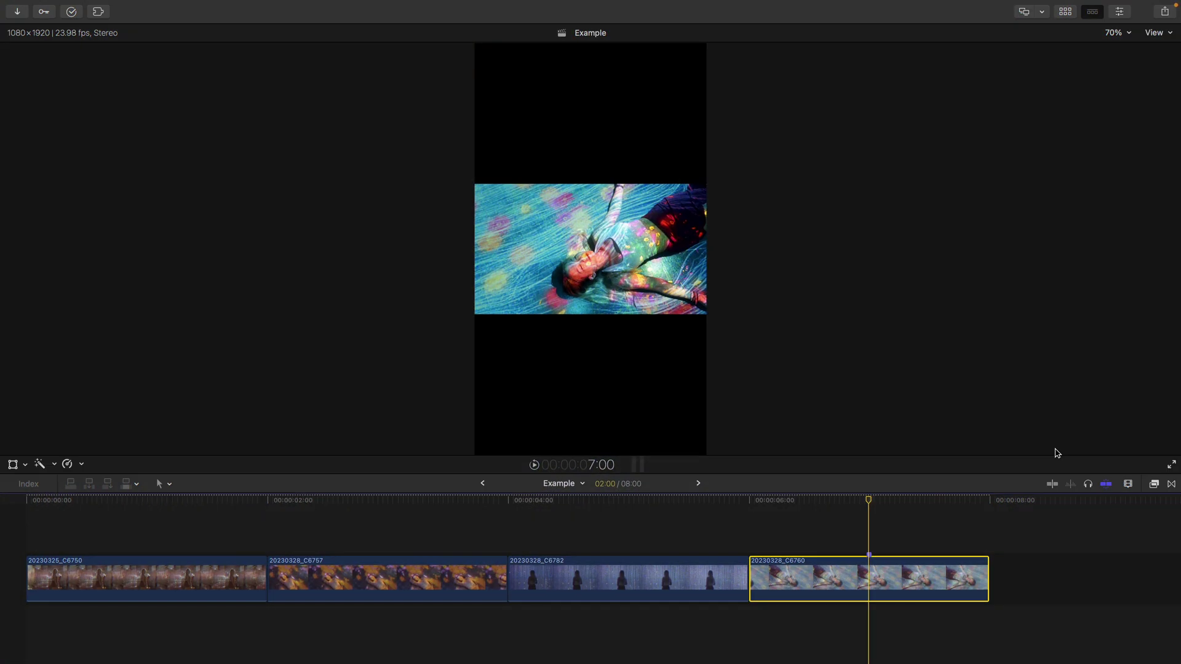
Step: Search effects for 'vertical' and apply the Vertical Stack 3 preset to clip C6782
left_click(1154, 484)
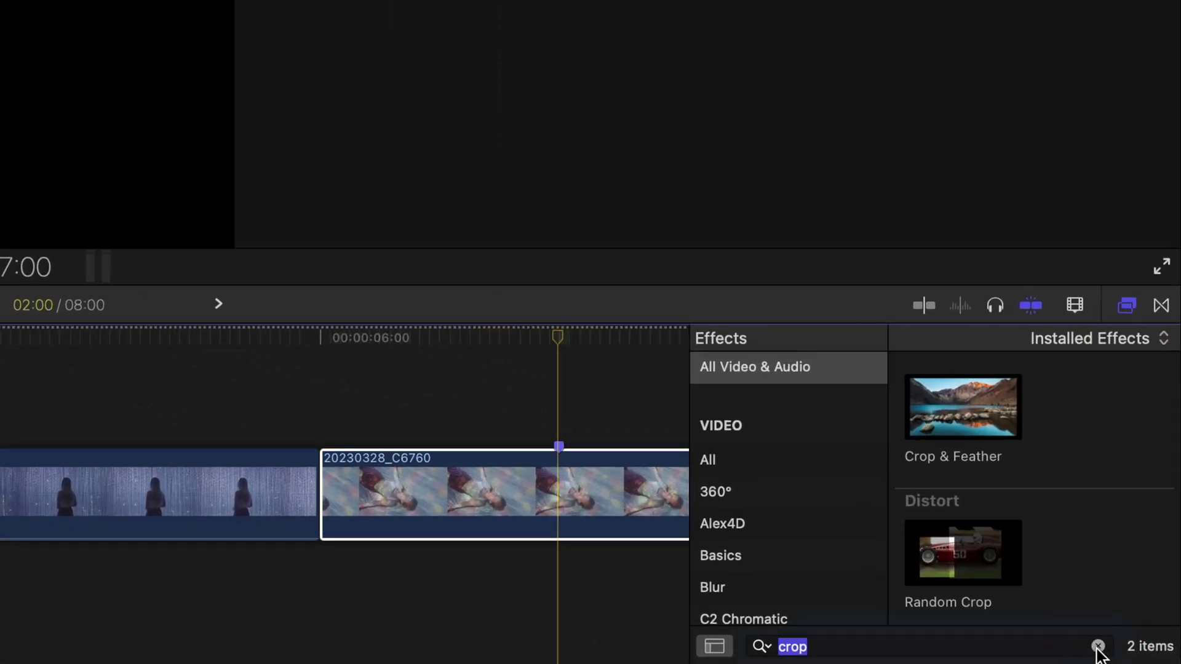
left_click(1098, 646)
type("vertical")
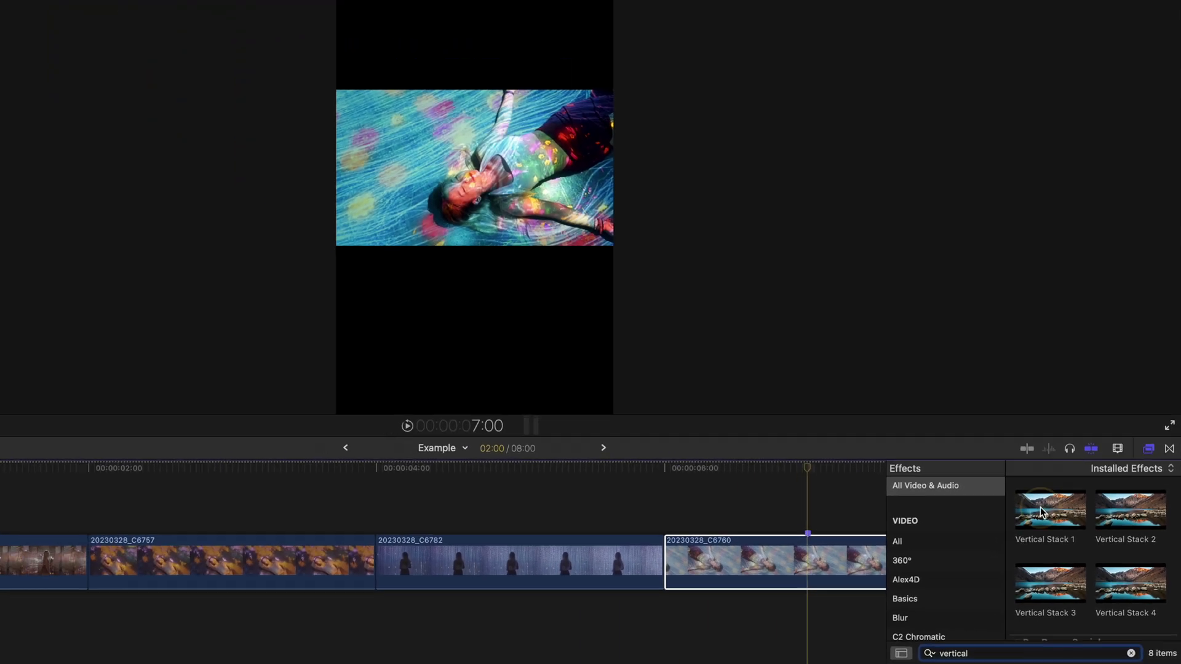
left_click(941, 411)
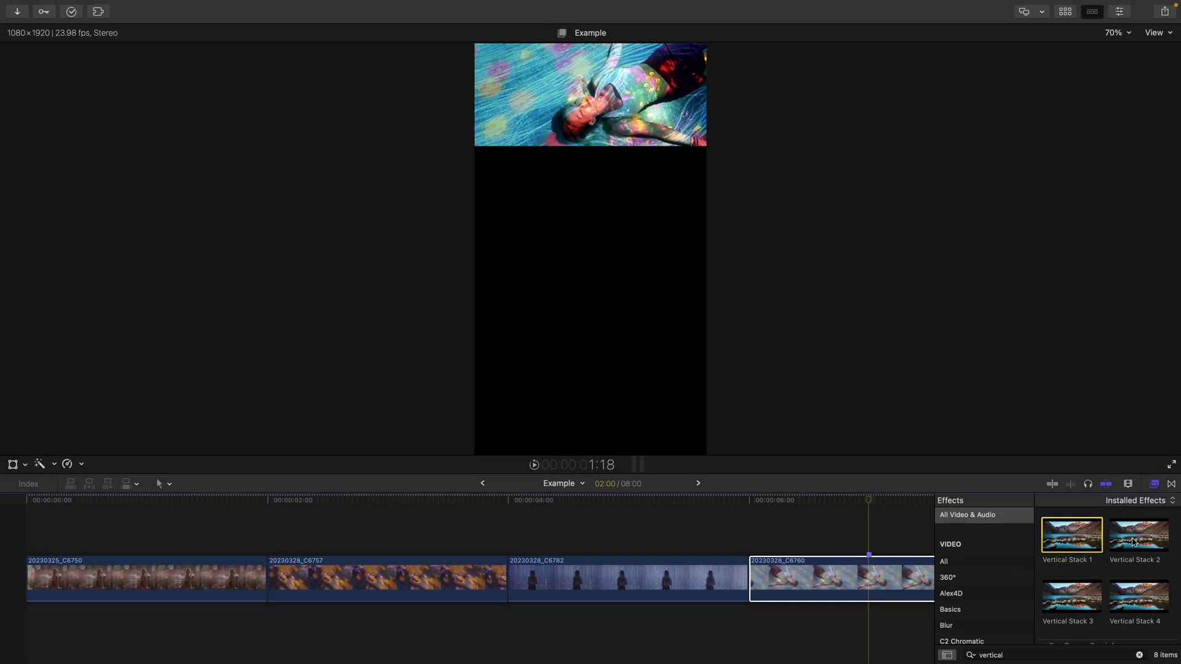
left_click_drag(1071, 595, 652, 578)
Step: Stack the clips in lanes: C6757 above C6750, then C6782, with C6760 on top
left_click(454, 586)
left_click_drag(453, 586, 184, 548)
left_click_drag(639, 578, 158, 552)
left_click_drag(419, 652, 175, 560)
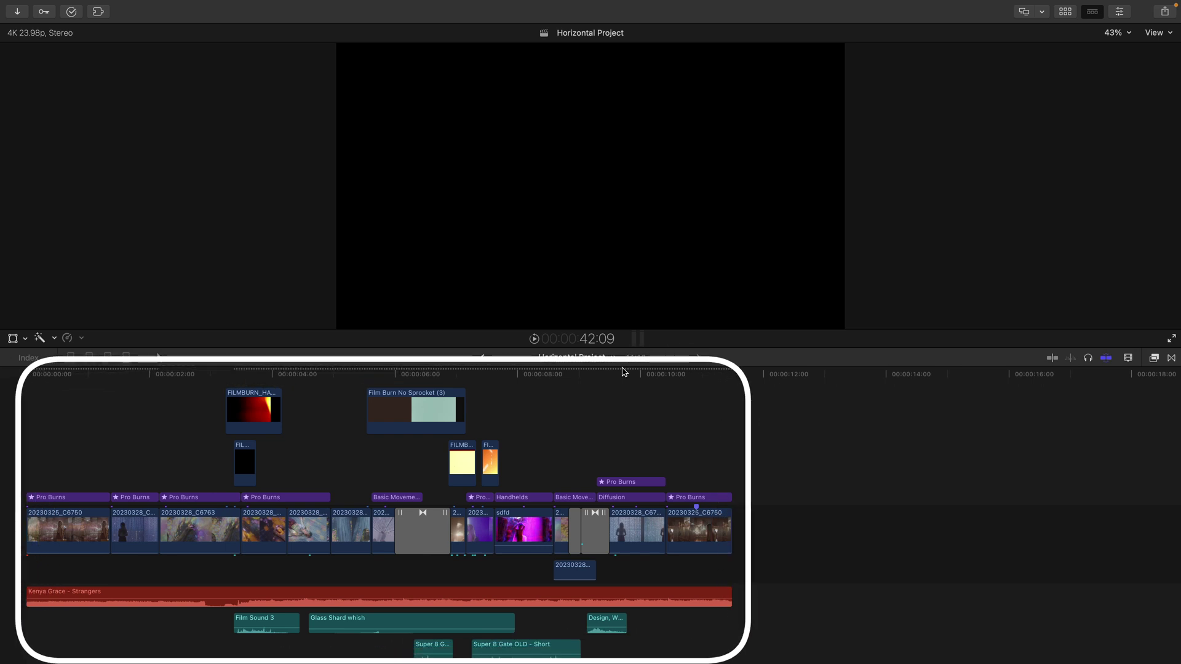
Step: Select all clips in Horizontal Project and turn them into a new compound clip
scroll(671, 454, "down", 1)
key("super+a")
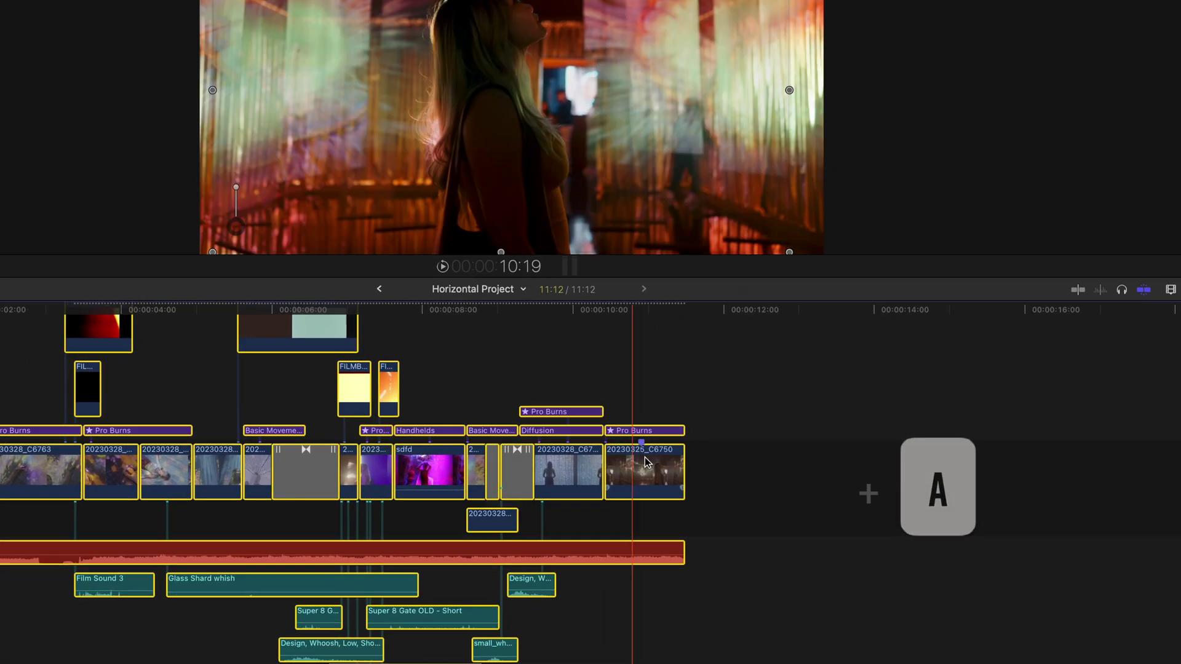
right_click(703, 498)
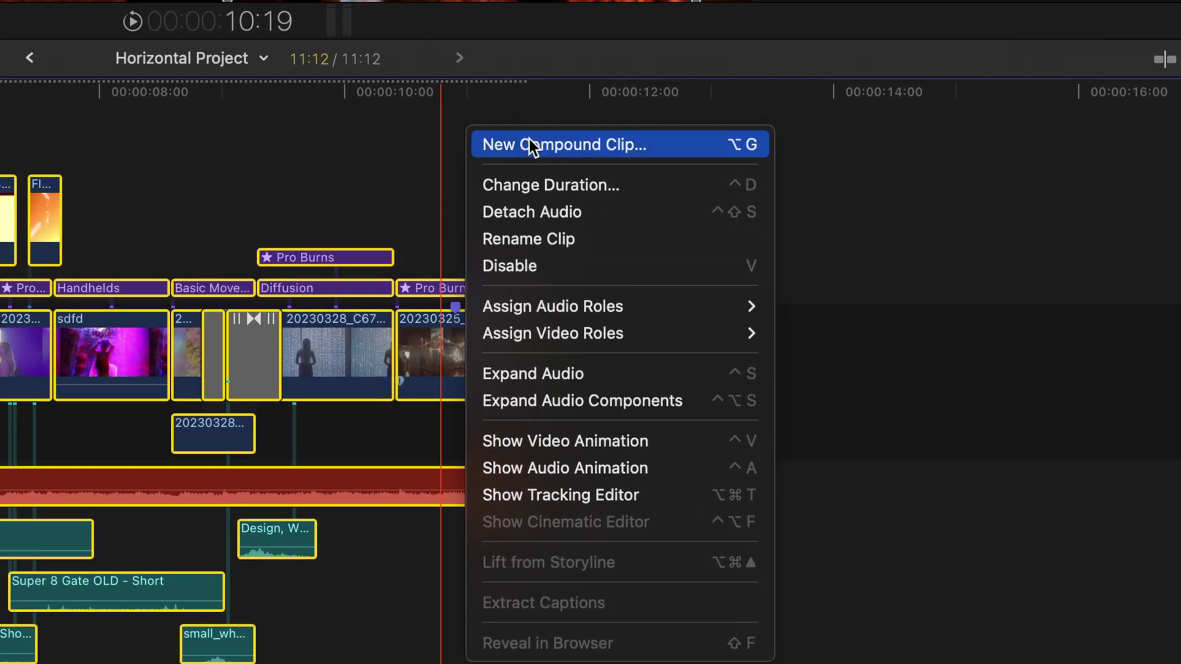
left_click(532, 148)
left_click(721, 327)
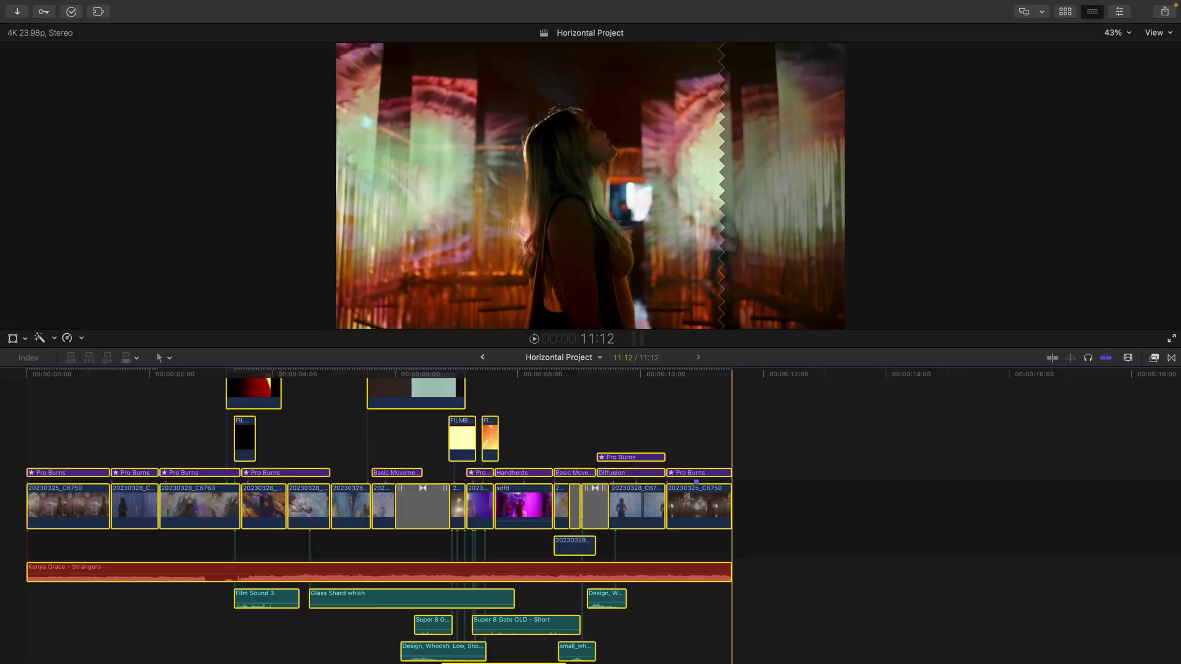
key("ctrl+super+1")
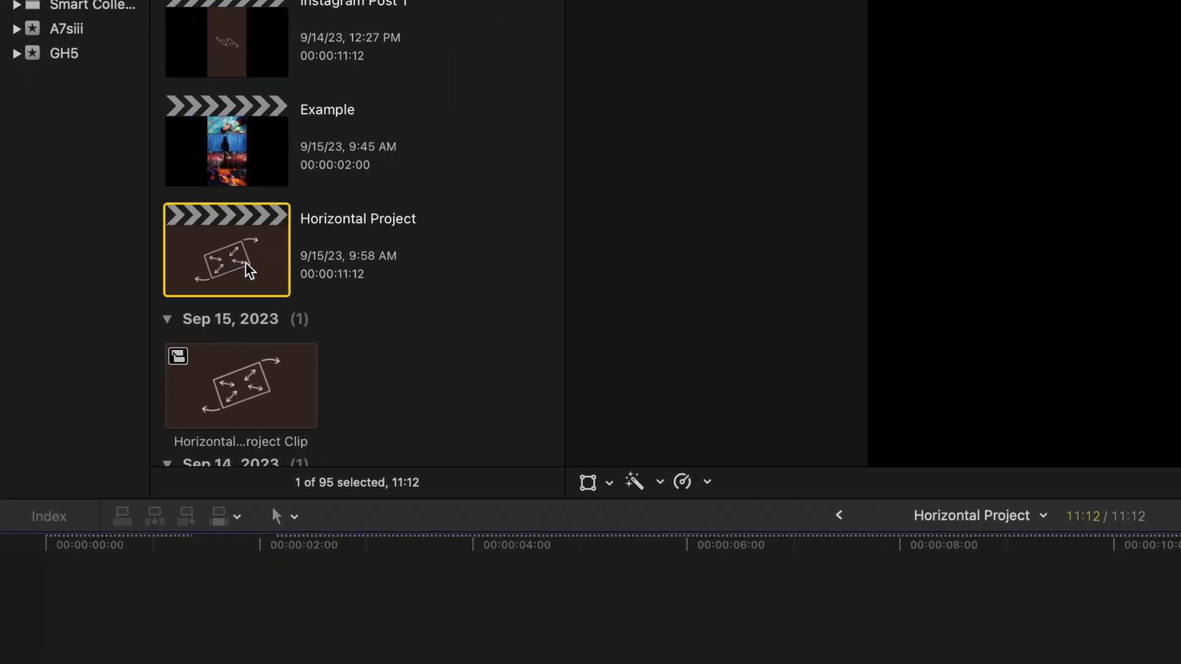
Step: Duplicate Horizontal Project as 'Vertical Project' with Vertical video at 1080x1920
right_click(177, 224)
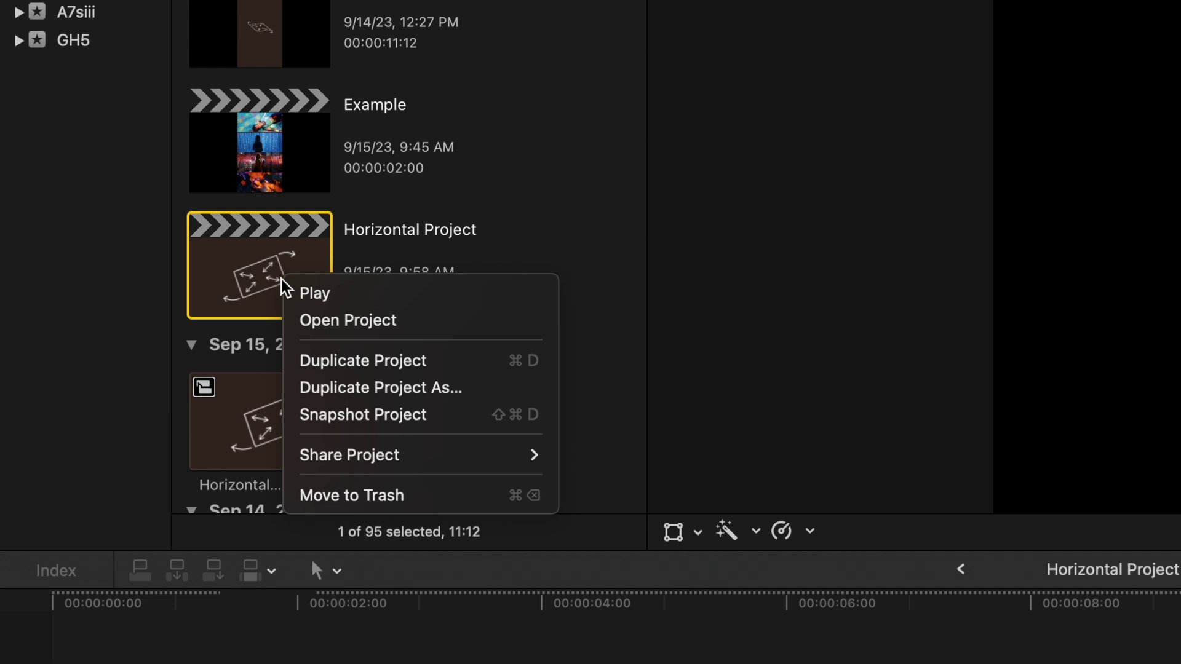
left_click(462, 388)
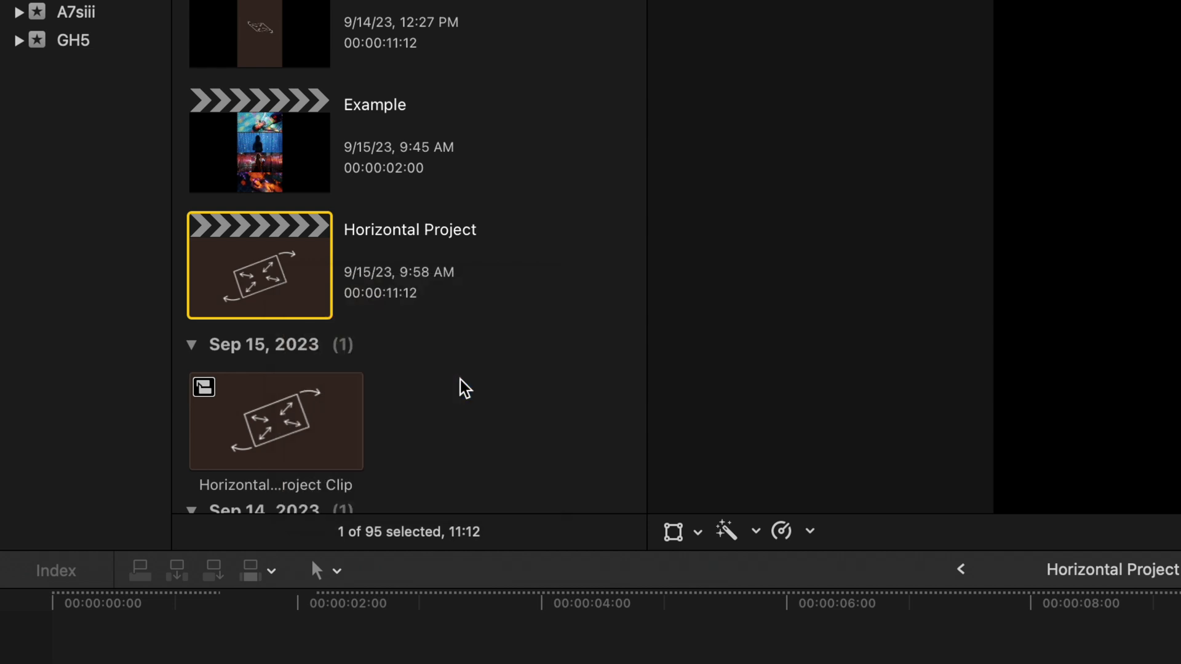
left_click(1083, 429)
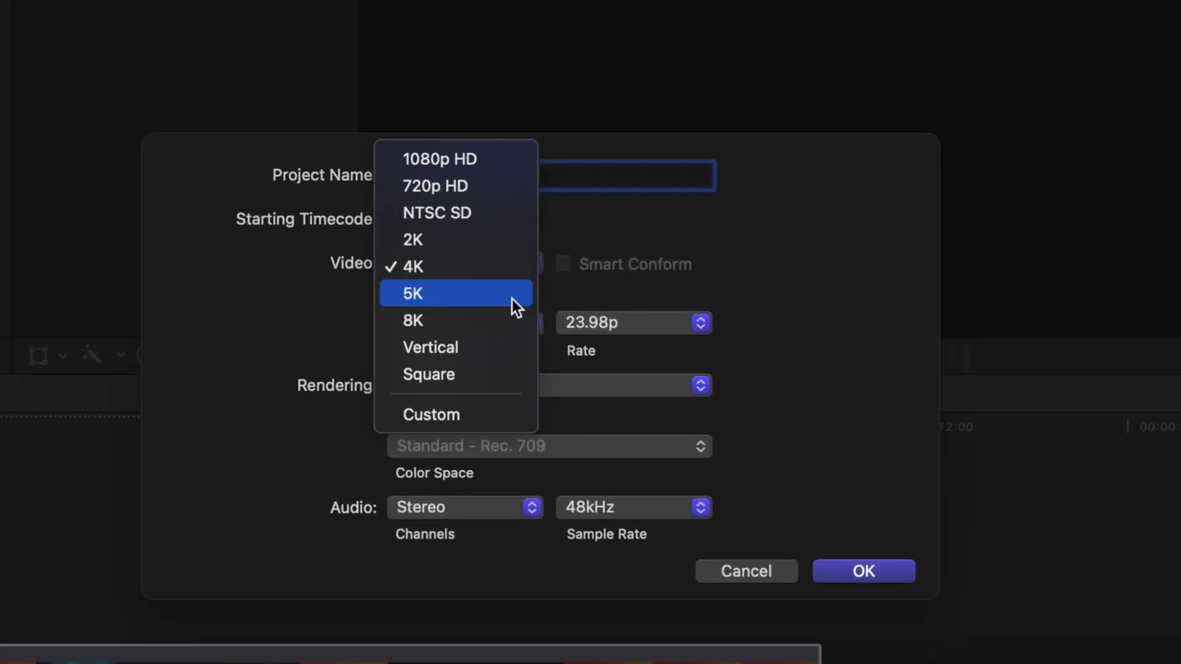
left_click(520, 343)
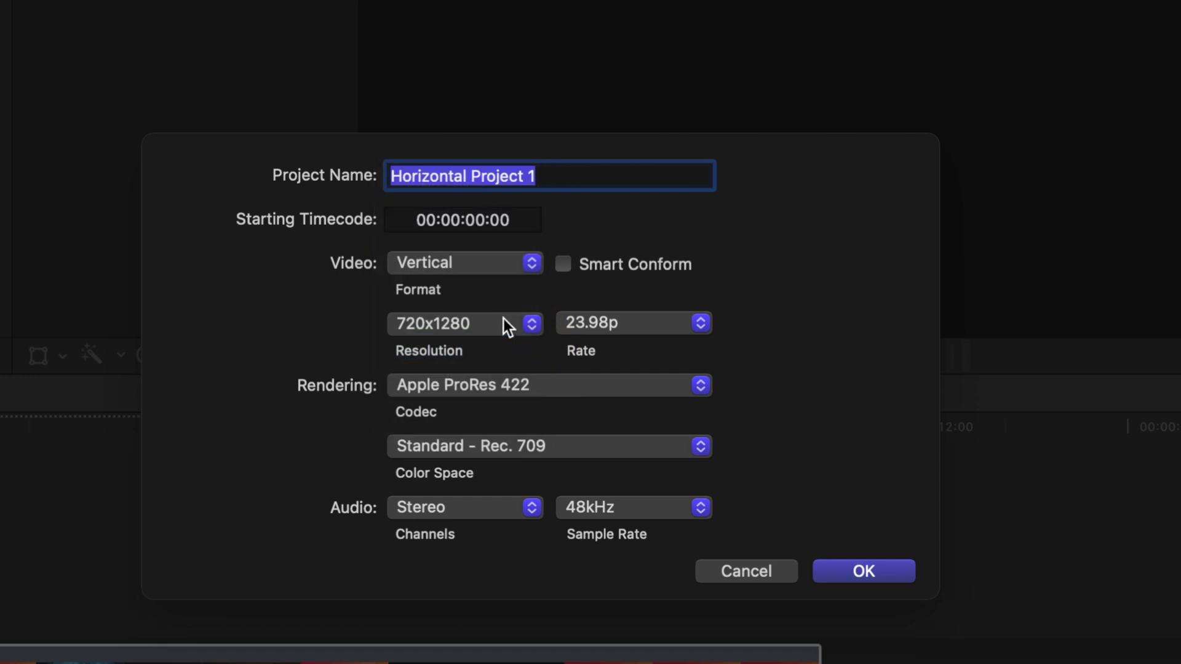
left_click(503, 323)
left_click(517, 351)
type("Vertical Project")
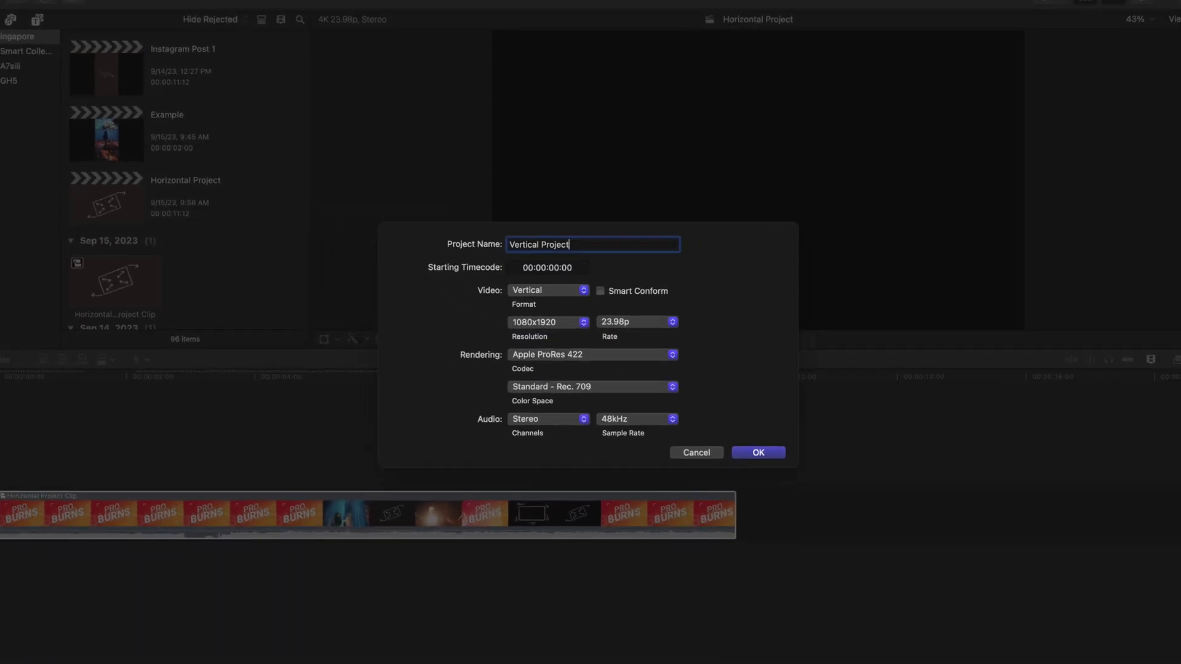
key("Return")
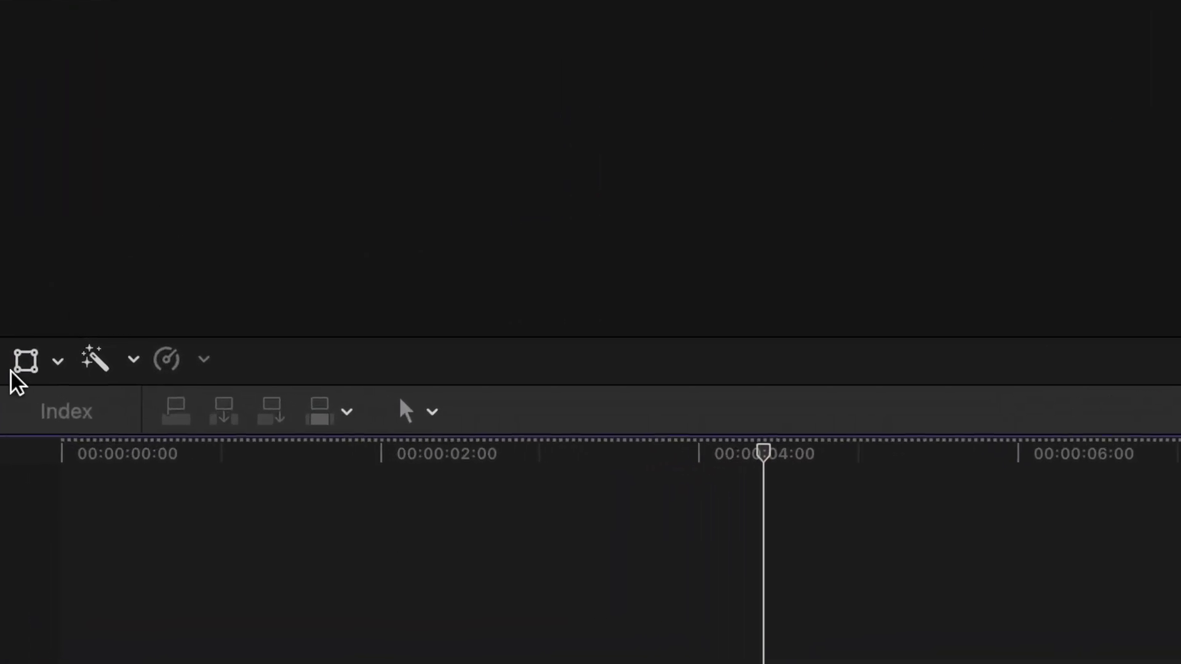
Step: Rotate the horizontal clip to -90° and scale it to 182.25% to fill the vertical frame, then preview it
left_click(12, 341)
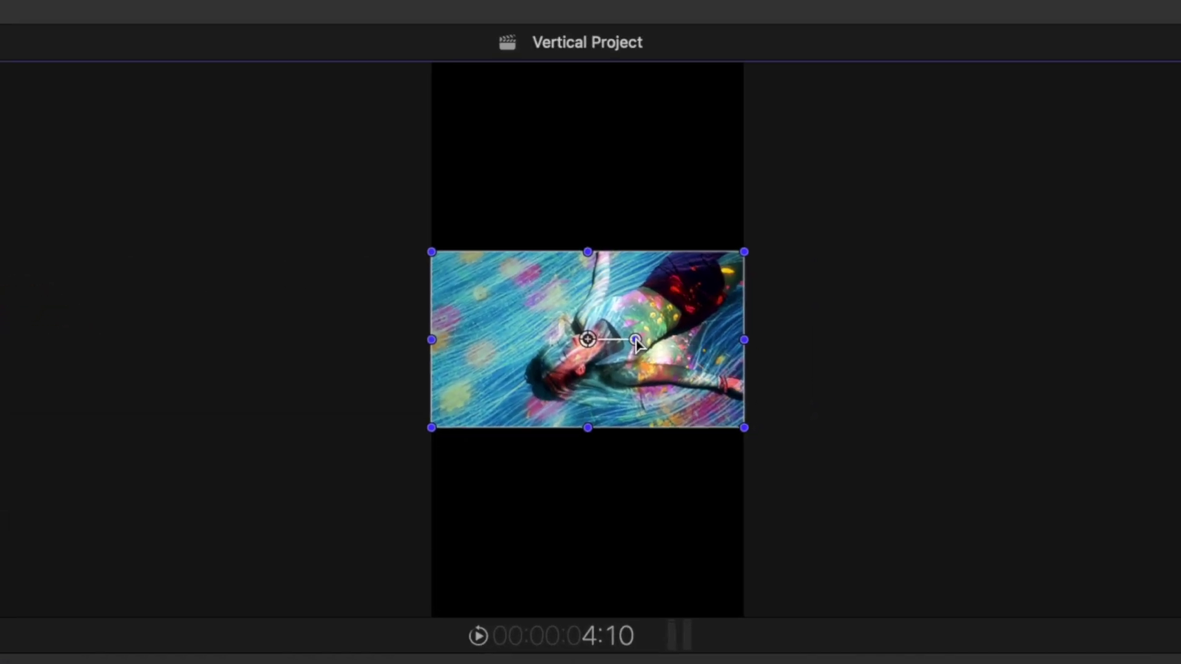
left_click_drag(615, 349, 567, 444)
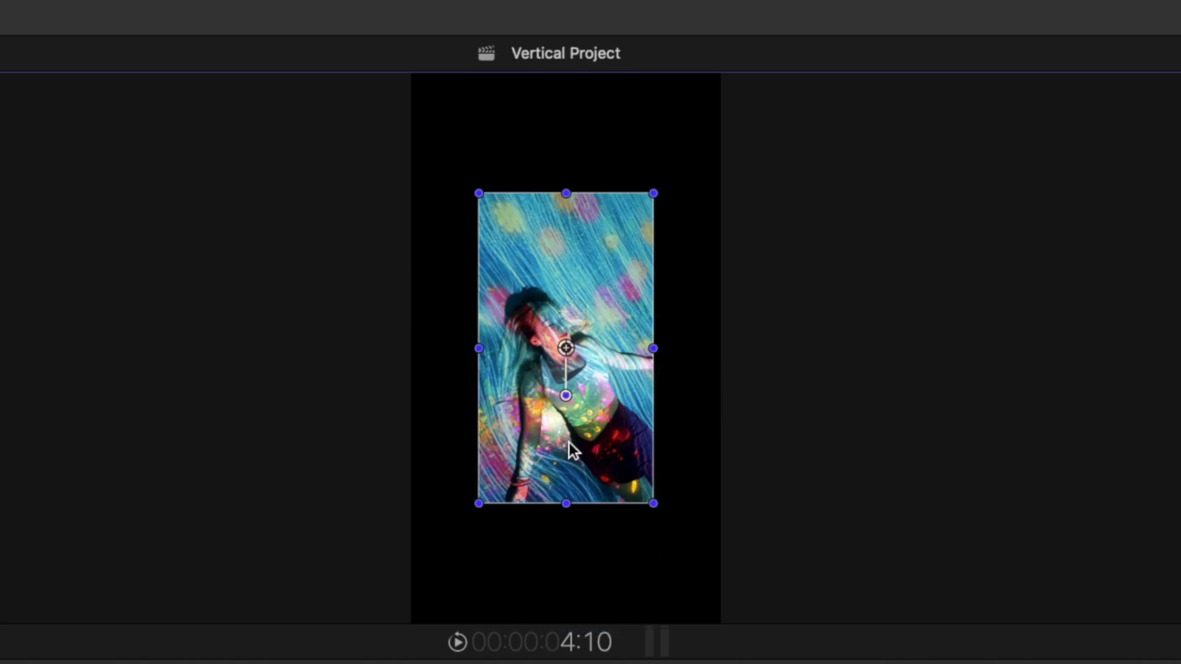
mouse_move(567, 395)
left_mouse_down()
mouse_move(493, 395)
mouse_move(559, 416)
mouse_move(574, 401)
left_mouse_up()
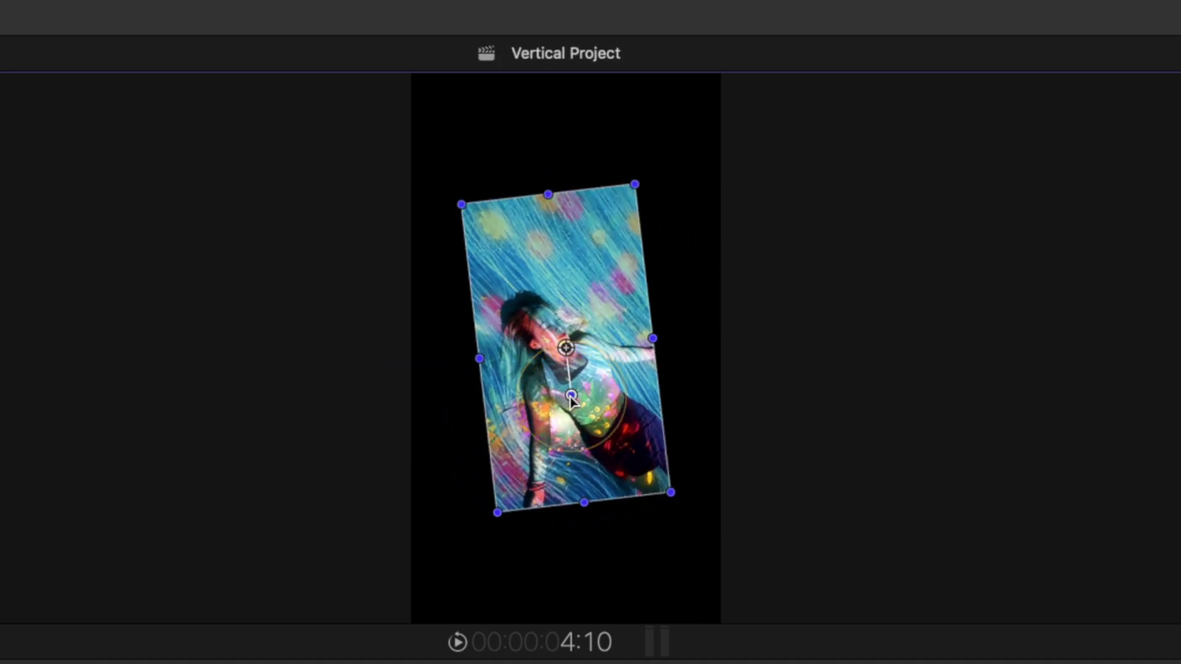
key("super+z")
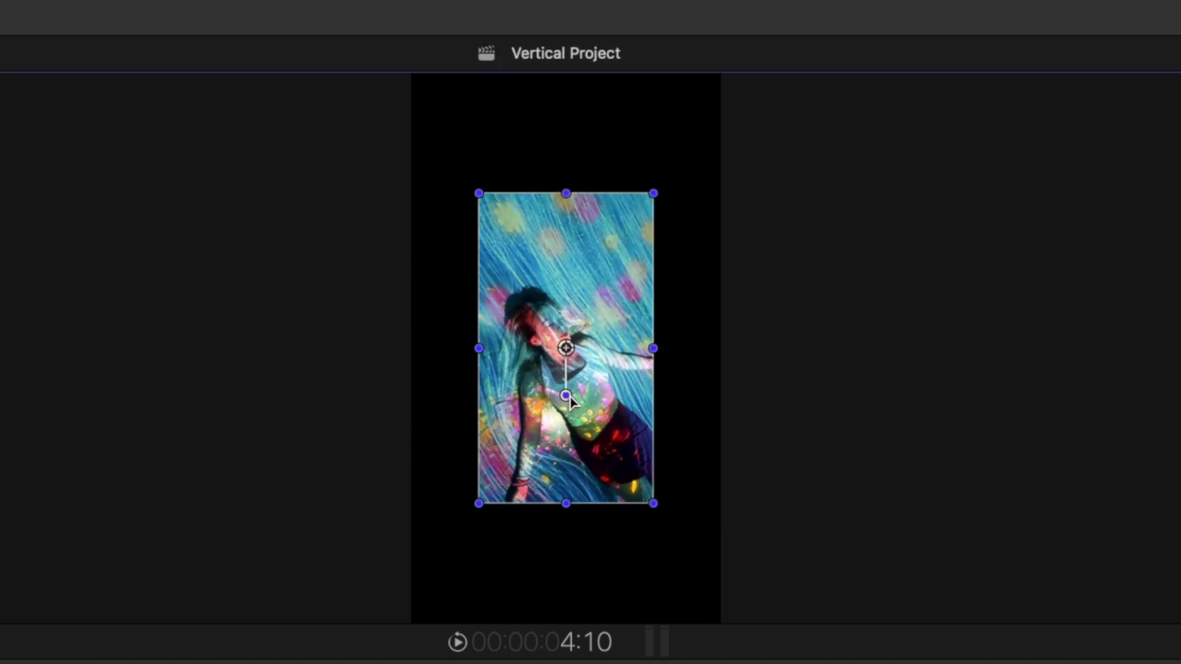
left_click_drag(654, 193, 723, 150)
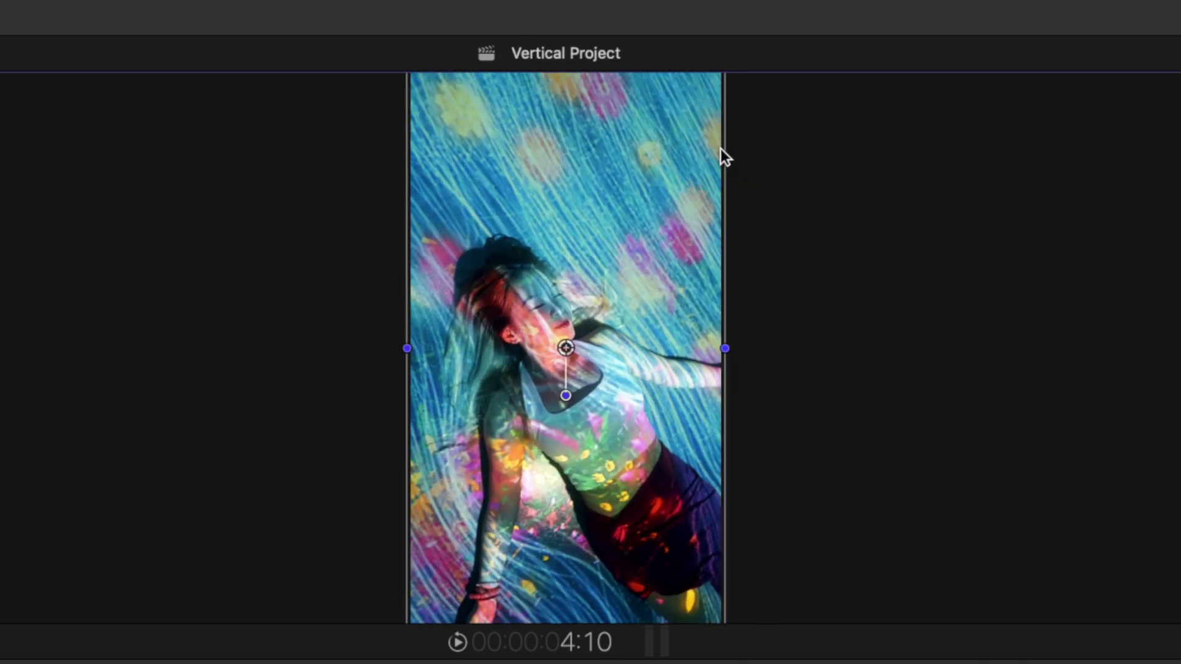
key("Escape")
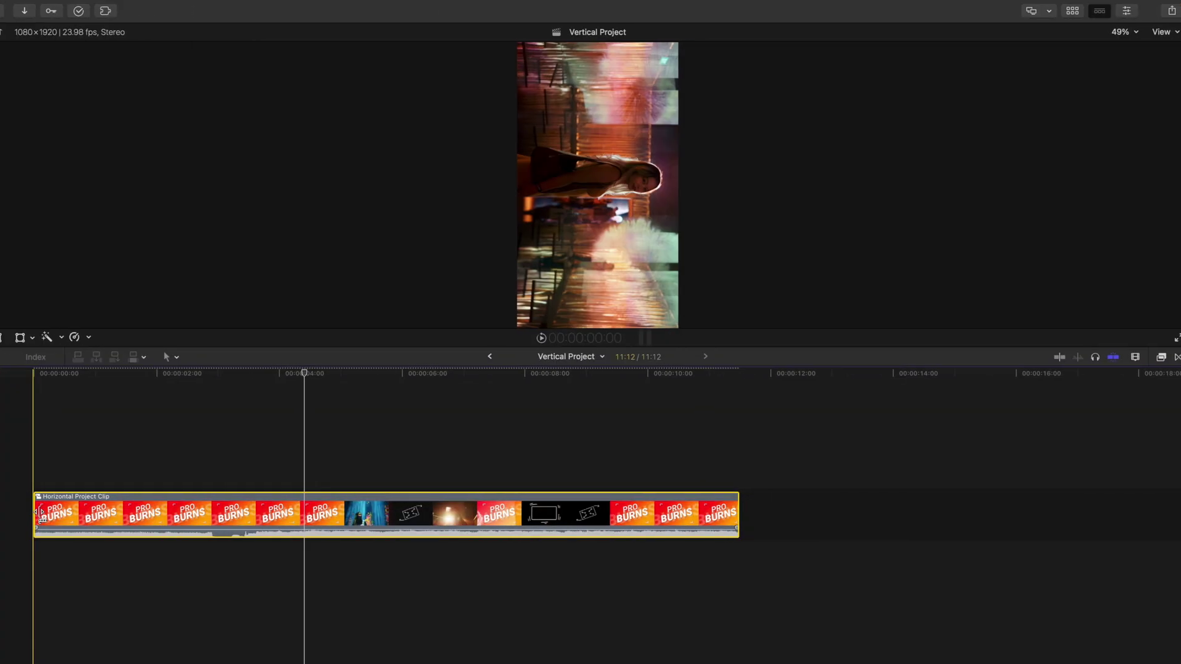
key("space")
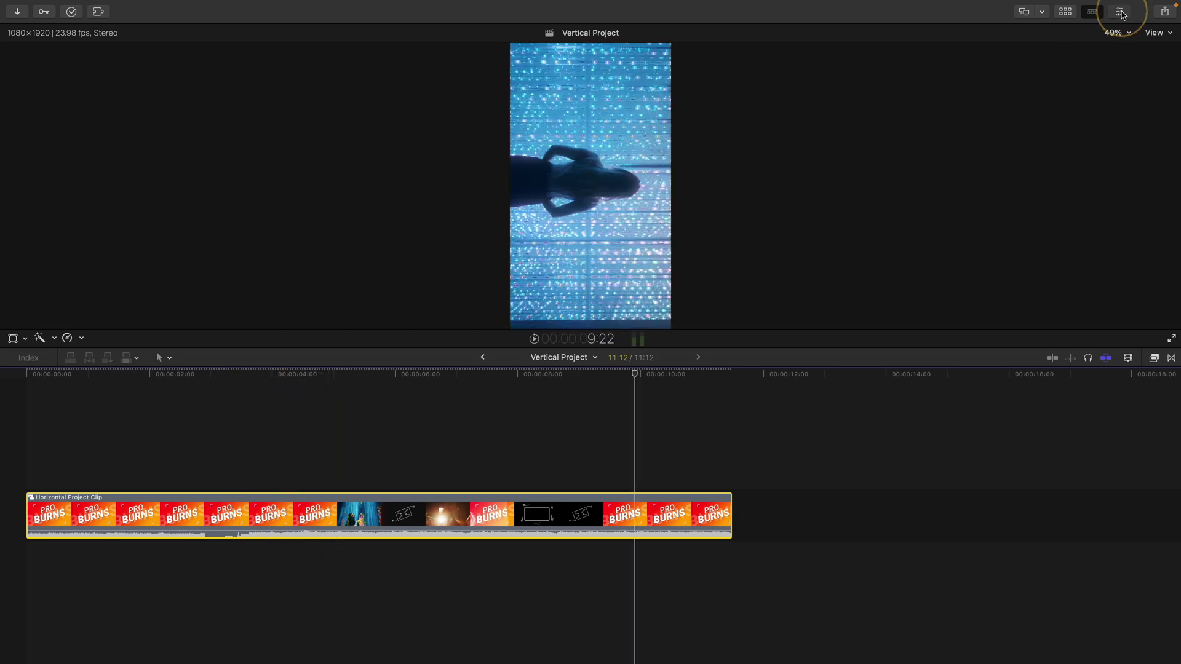
left_click(1122, 15)
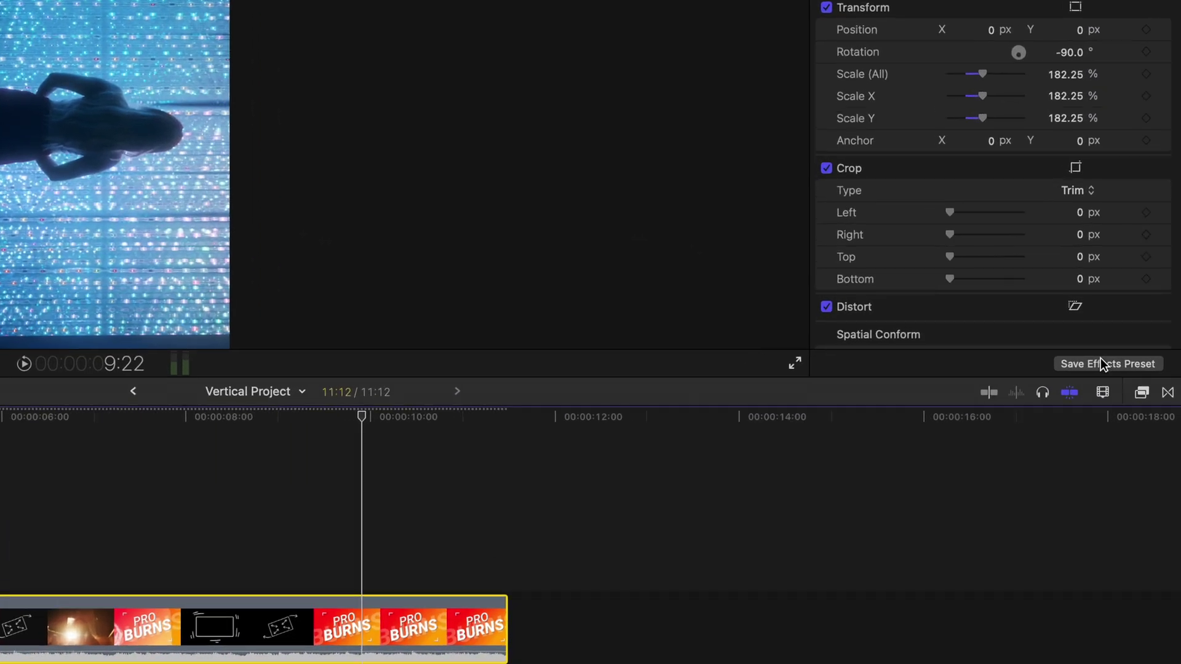
Step: Save the clip's rotation and scale as an effects preset named Right Rotation
left_click(1125, 339)
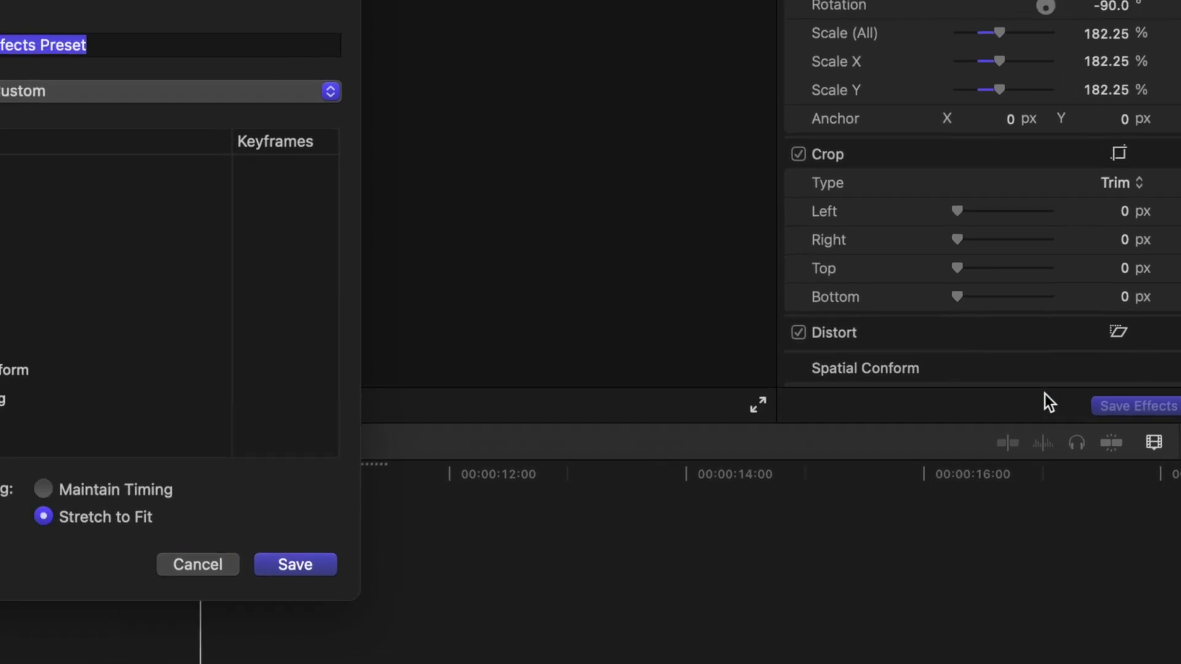
type("Right Rotation")
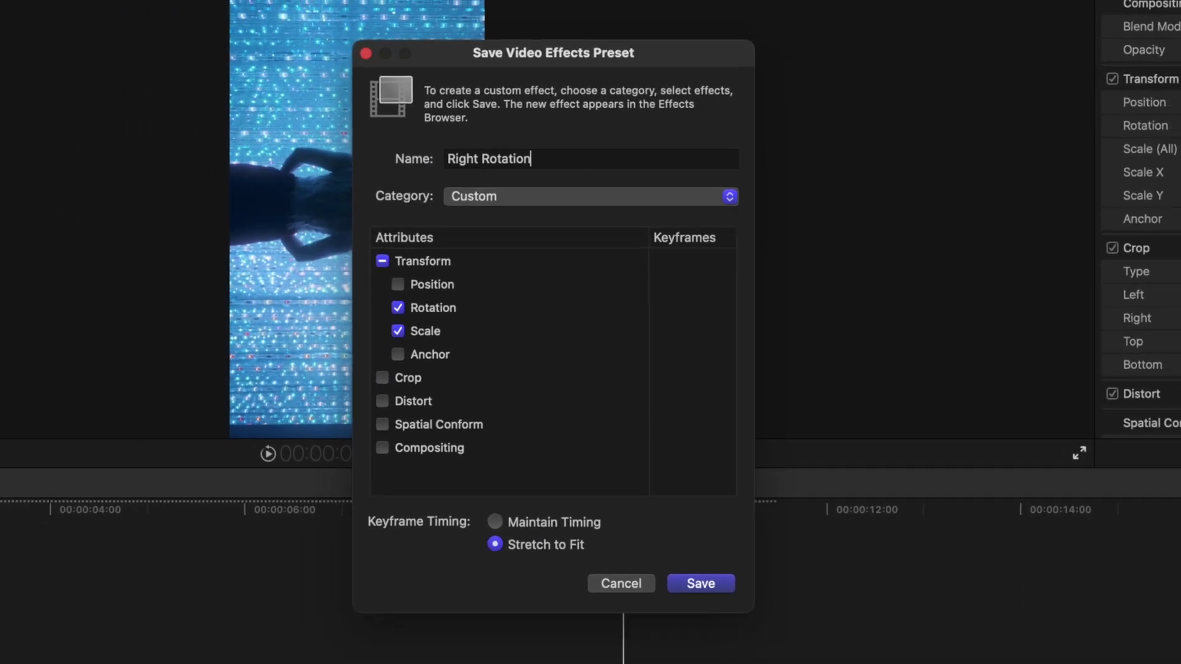
key("Return")
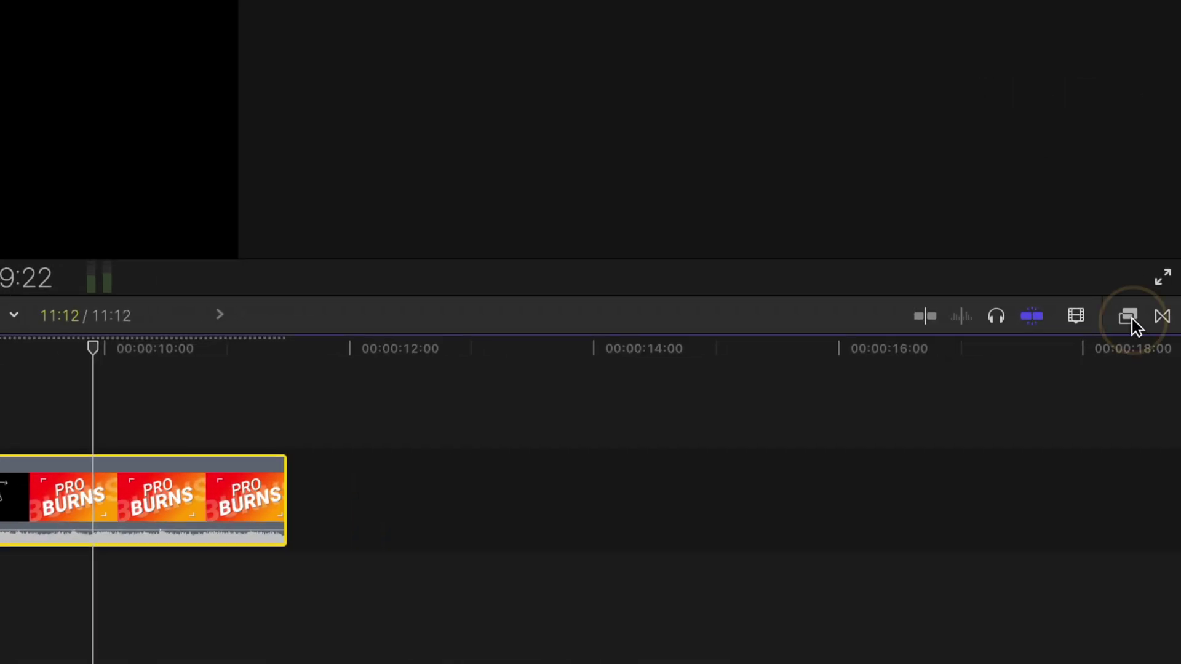
Step: Search the Effects browser for 'righ' and pick the saved Right Rotation preset
left_click(1132, 319)
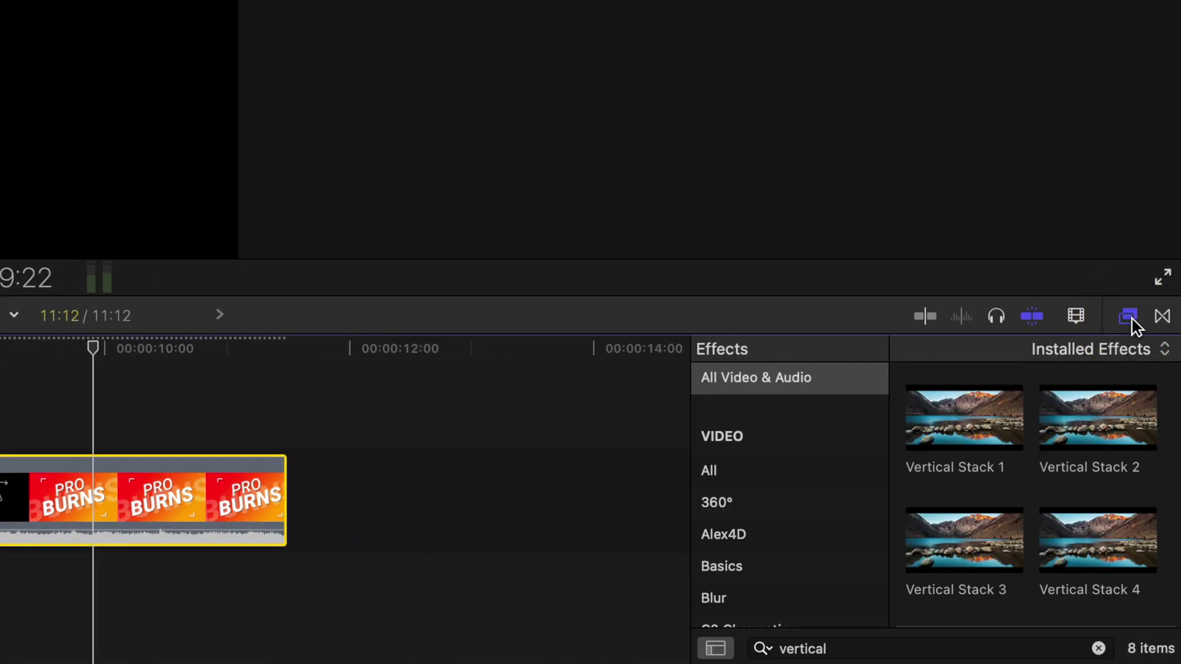
type("right ro")
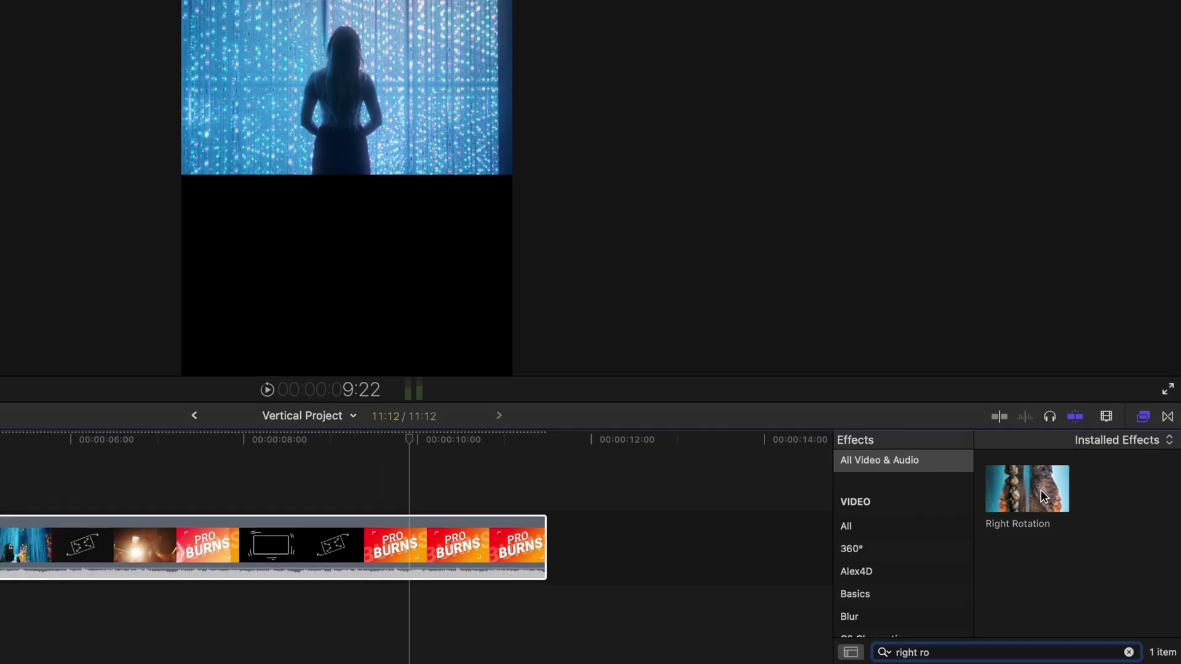
left_click(1081, 544)
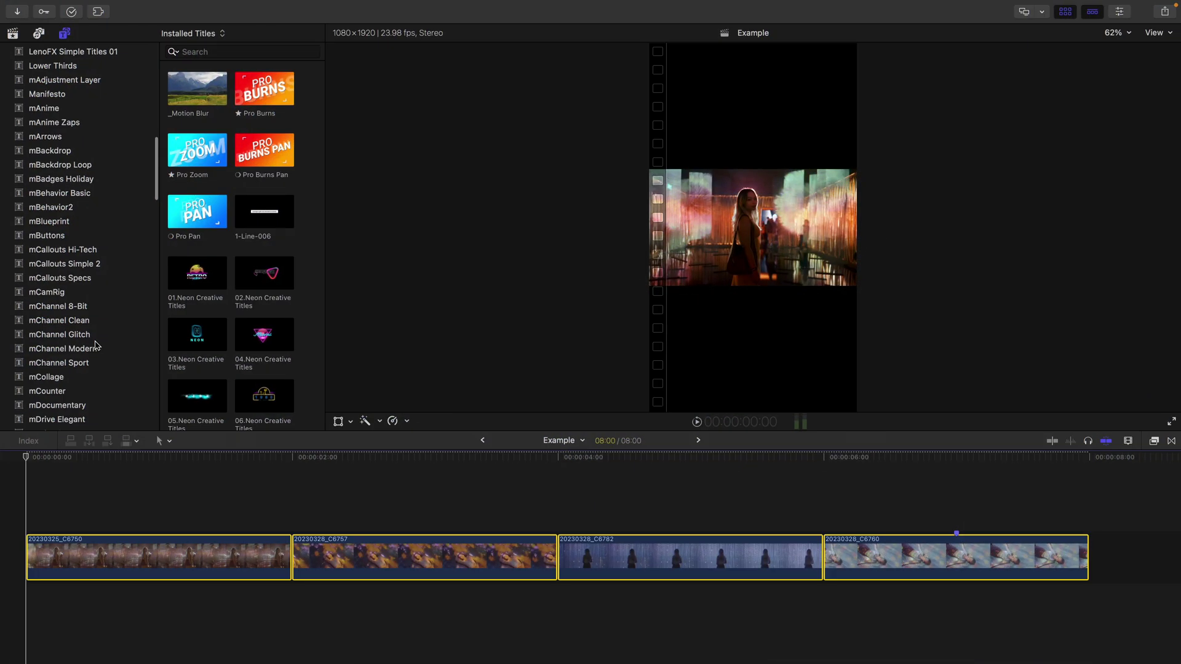
Step: Place the mVertical title from the Titles browser above the Example clips
scroll(95, 346, "down", 10)
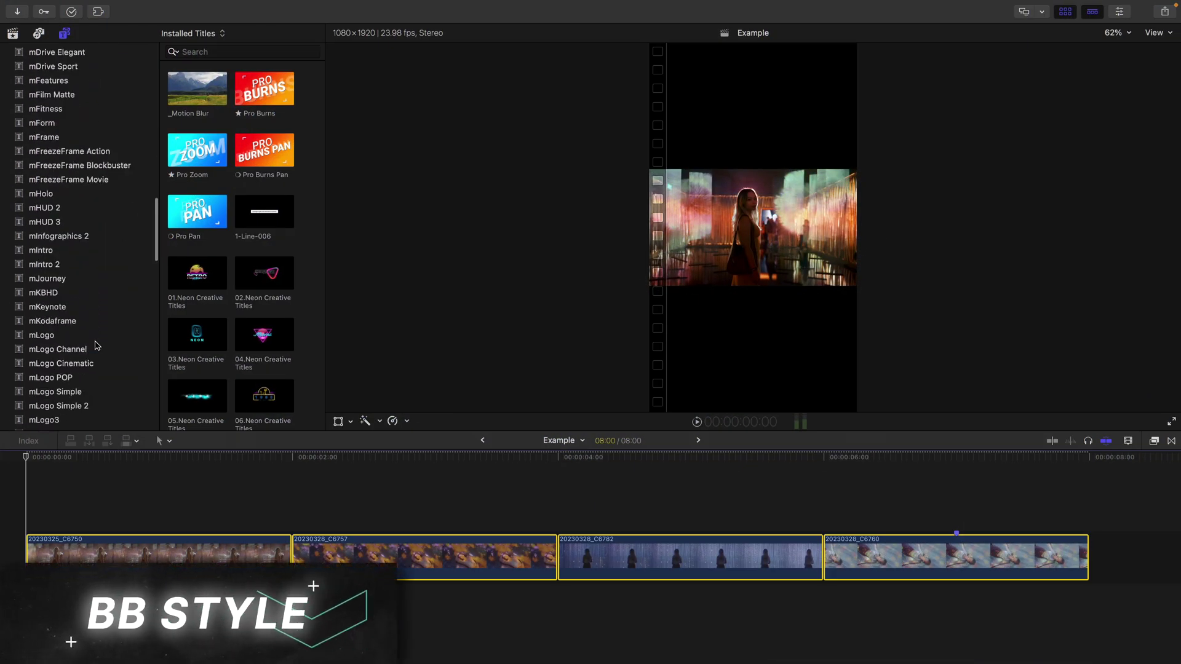
scroll(96, 346, "down", 3)
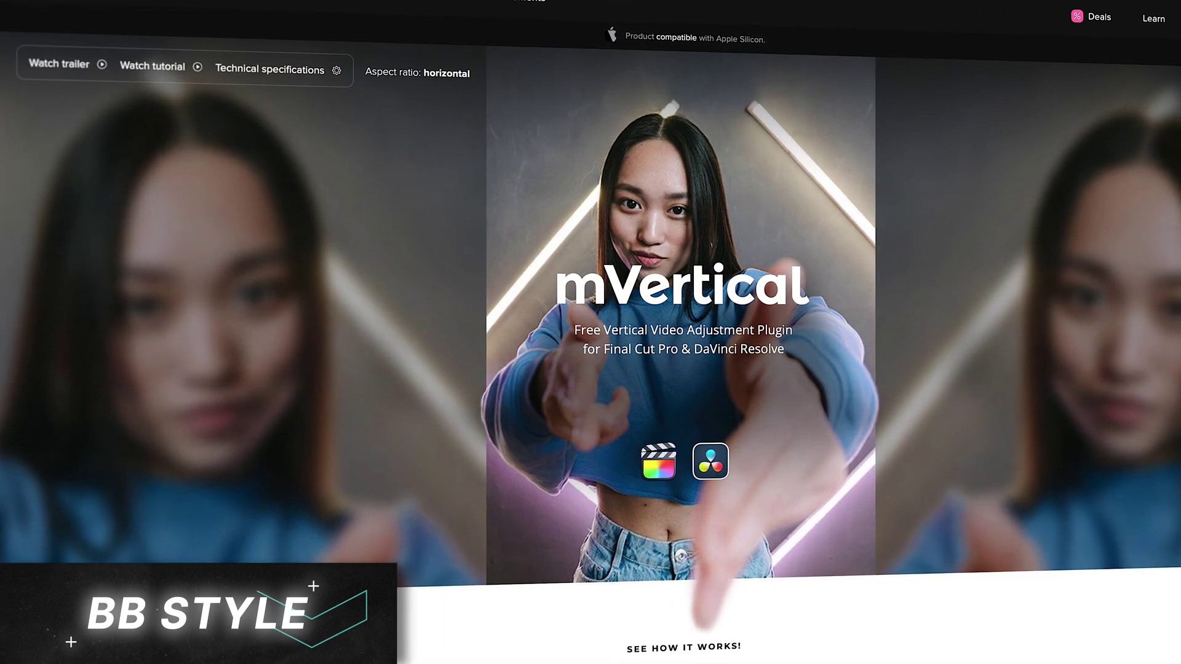
scroll(139, 507, "down", 1)
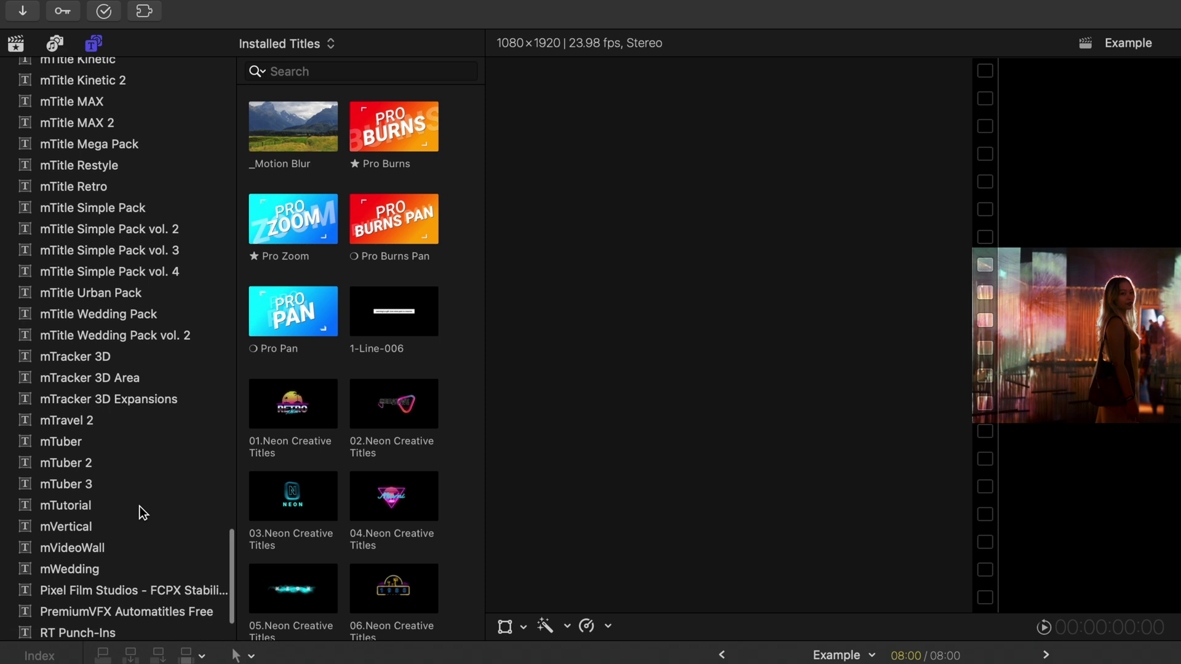
left_click(66, 529)
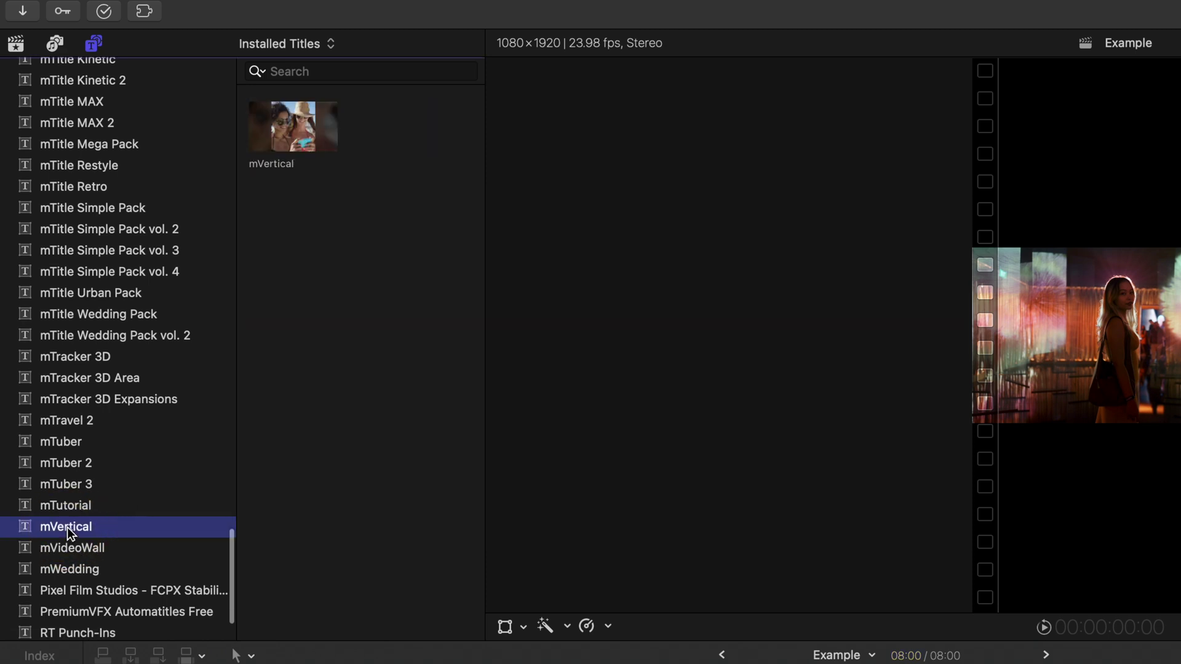
left_click_drag(252, 138, 22, 503)
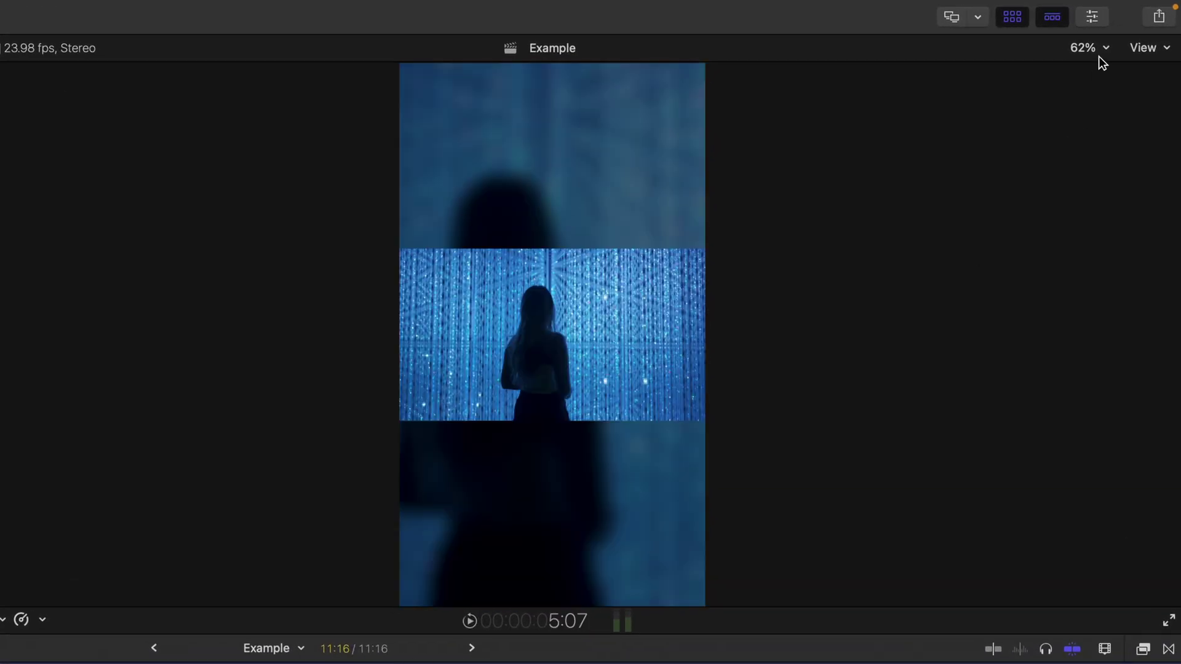
Step: Set mVertical's Background Mode to Copy, raise BG Opacity, lower BG Saturation, and preview
left_click(1092, 16)
left_click(836, 49)
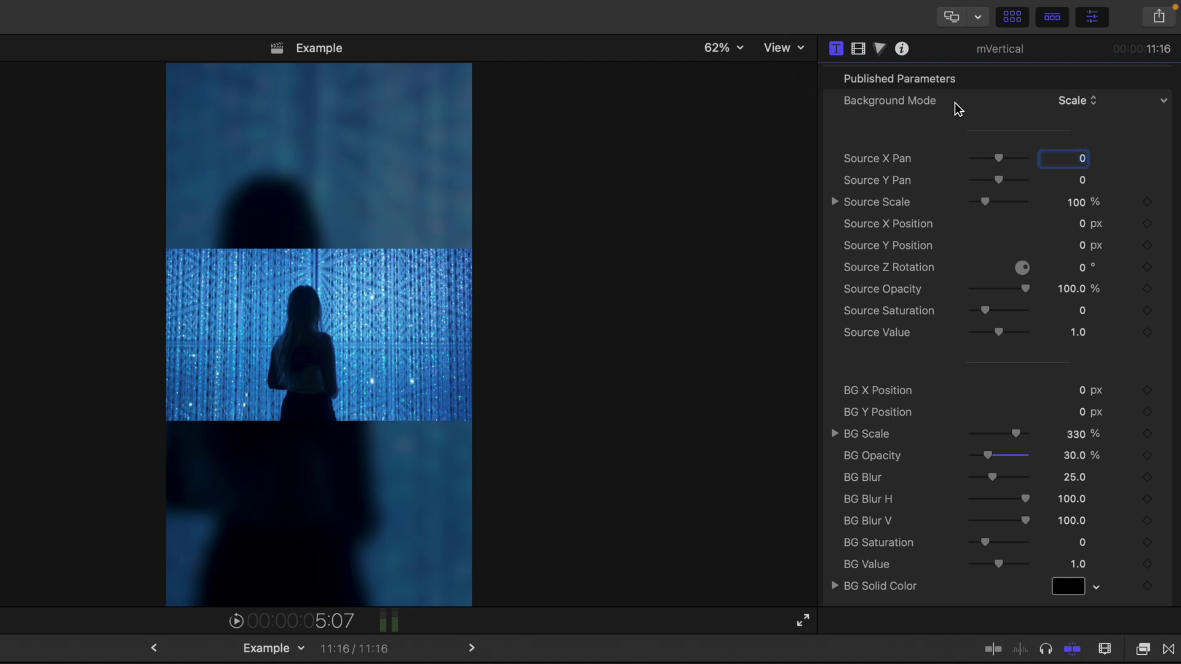
left_click(1072, 101)
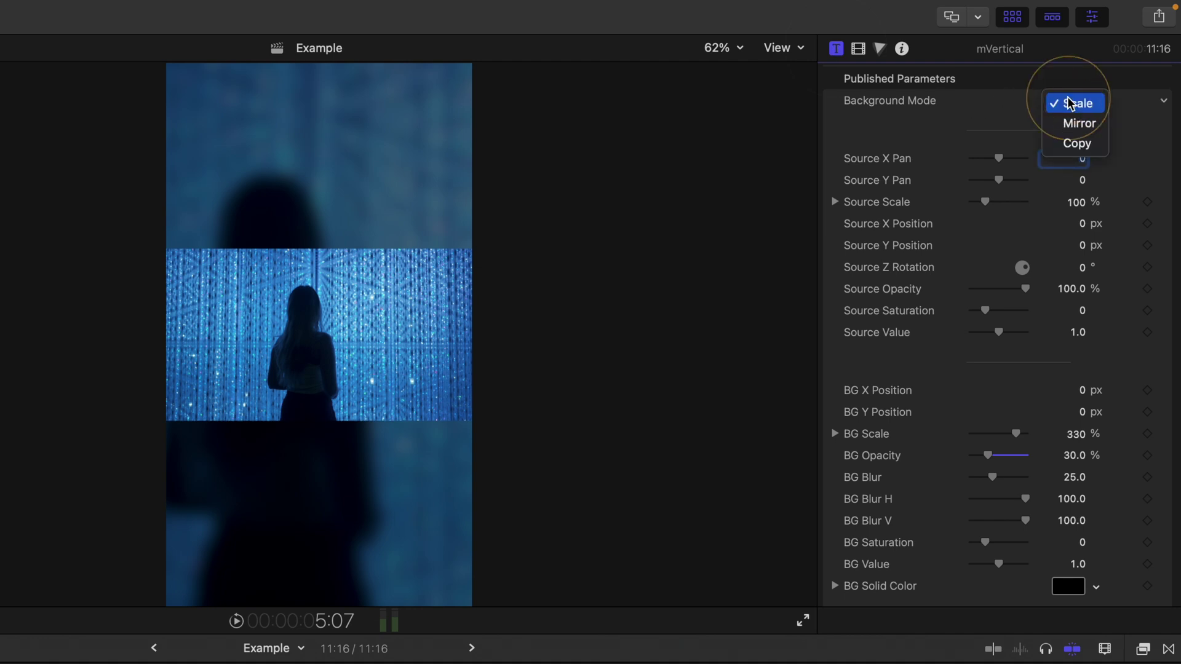
left_click(1102, 127)
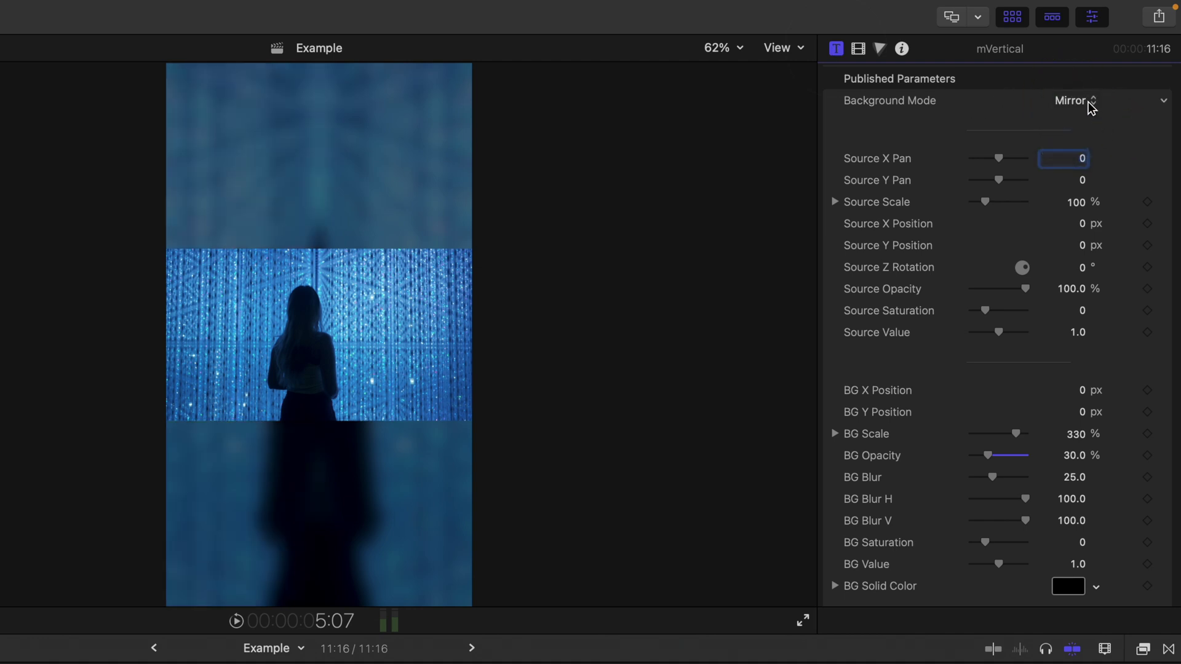
left_click(1092, 109)
left_click(1084, 126)
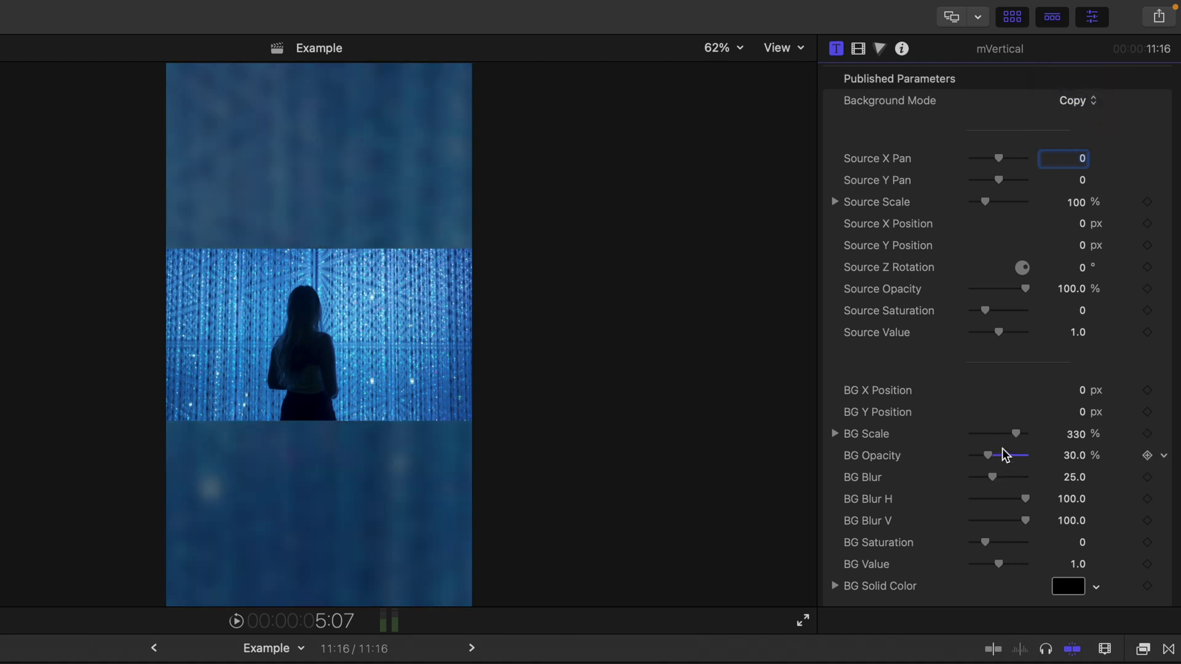
mouse_move(1002, 449)
left_mouse_down()
mouse_move(1018, 454)
mouse_move(996, 450)
mouse_move(1007, 455)
left_mouse_up()
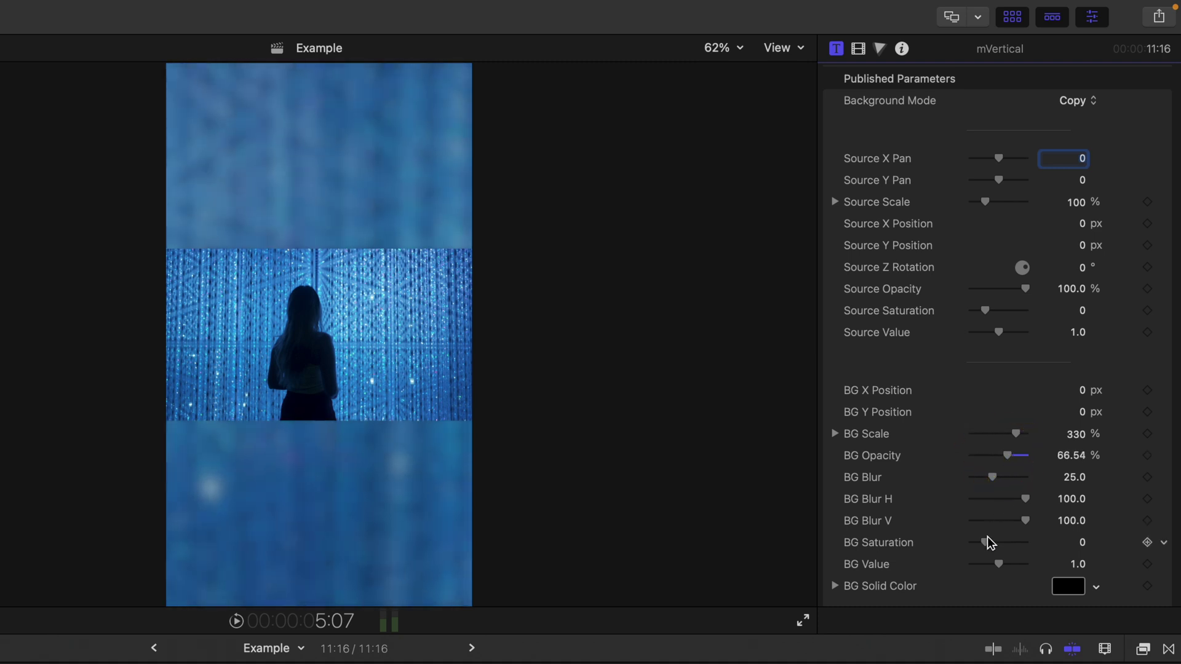
left_click_drag(988, 541, 1005, 561)
key("space")
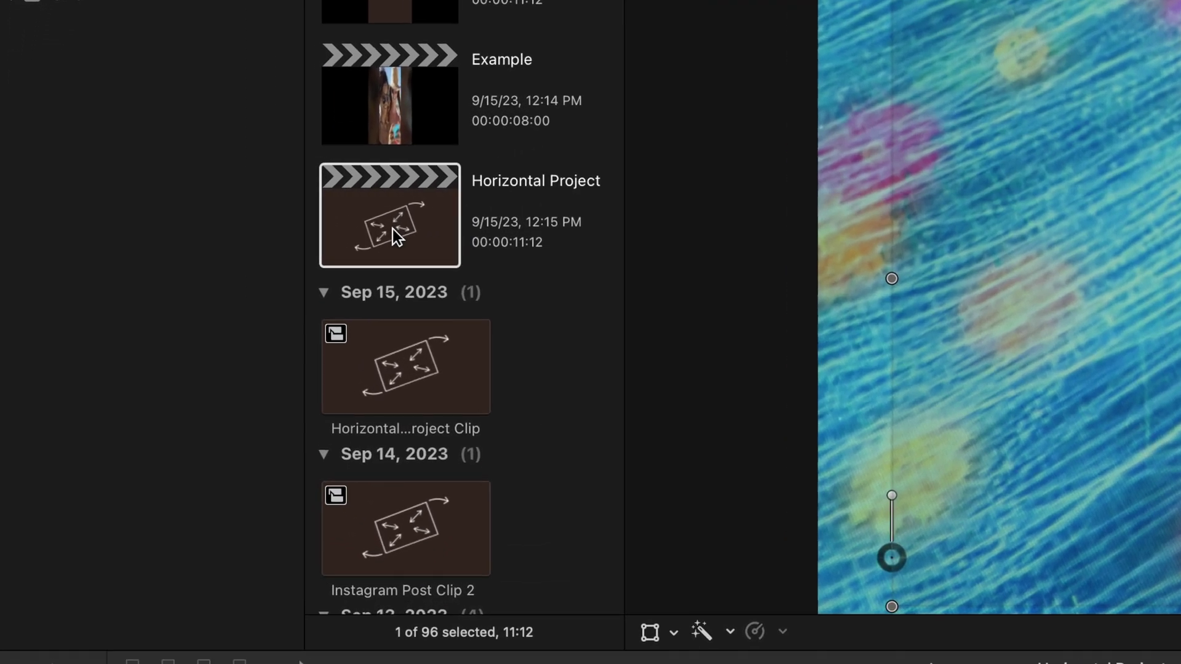
Step: Duplicate Horizontal Project as a Vertical 1080x1920 project named Subscribe with Smart Conform on
right_click(206, 214)
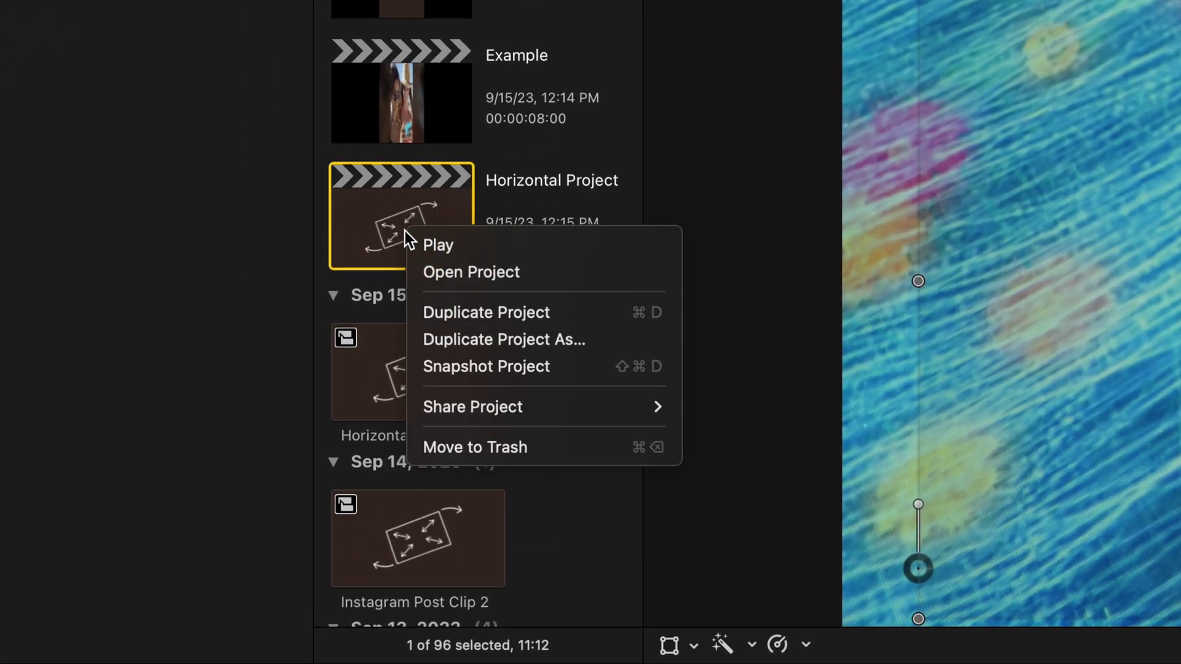
left_click(592, 334)
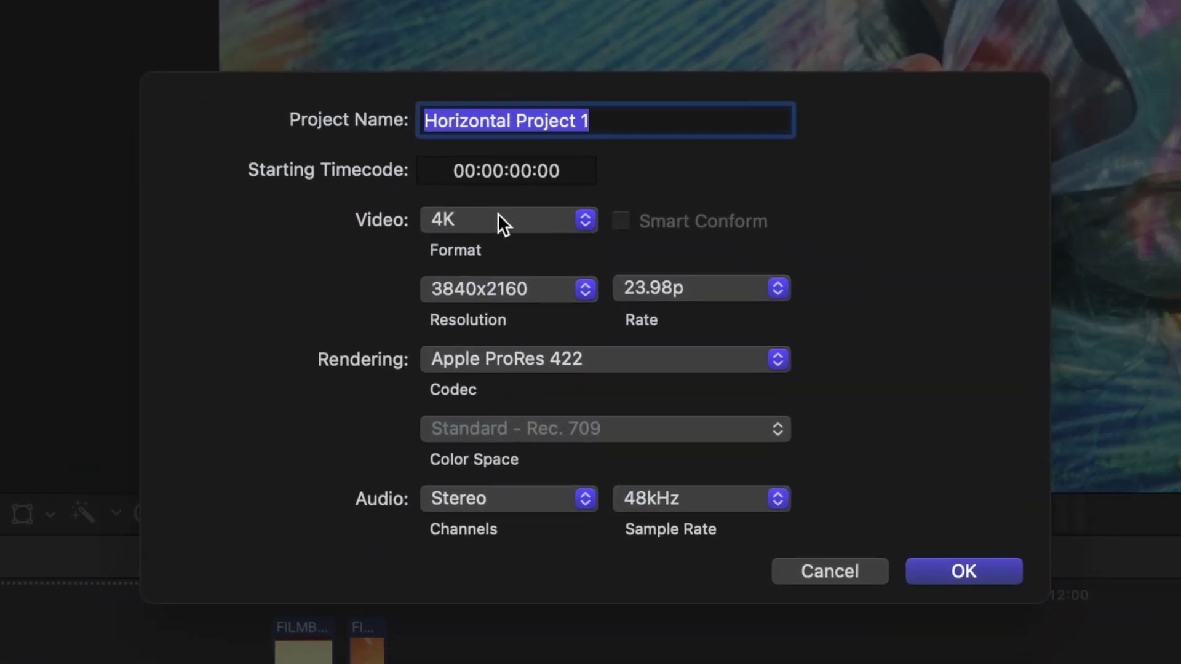
left_click(616, 256)
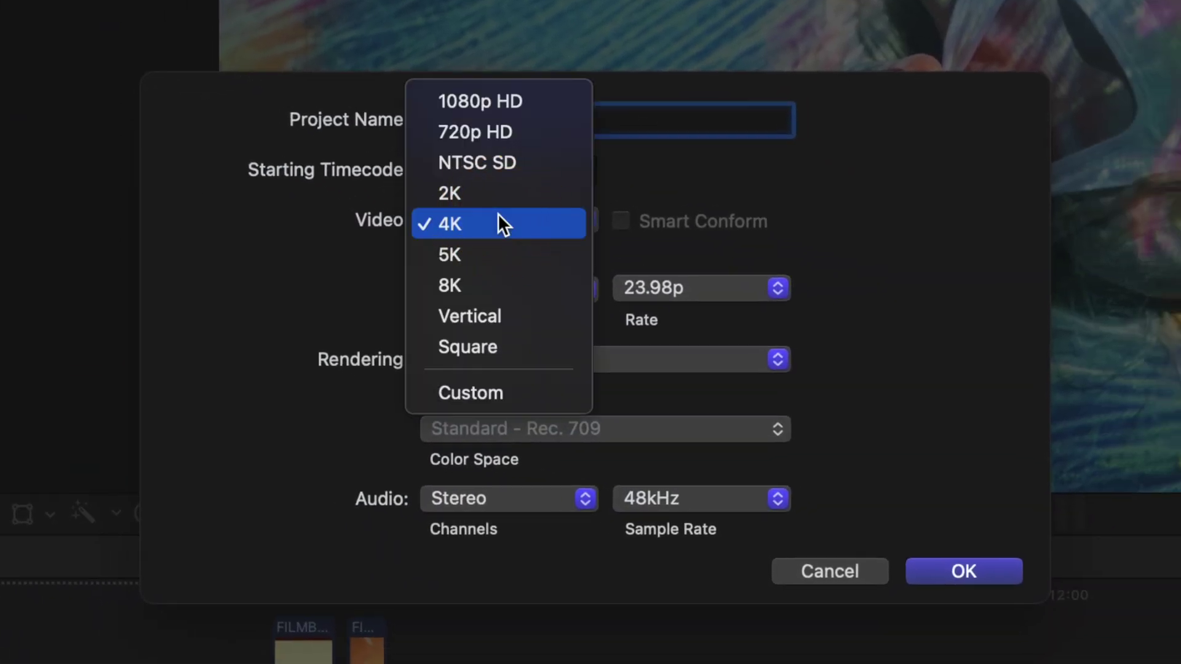
left_click(518, 314)
left_click(519, 286)
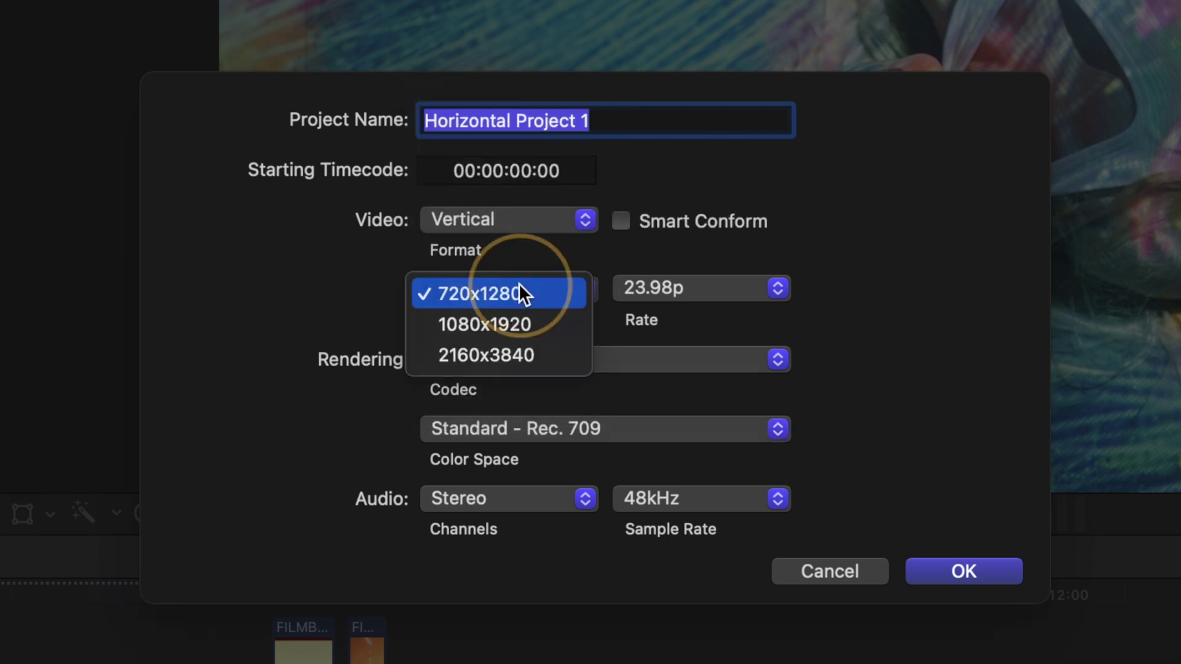
left_click(541, 324)
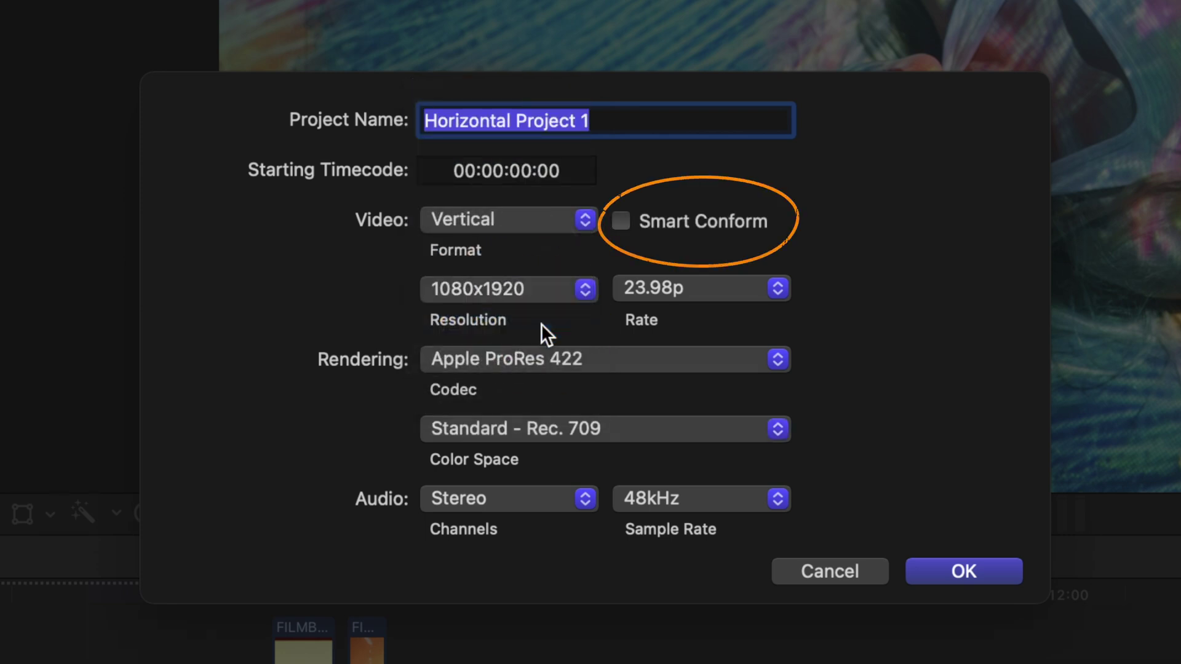
left_click(622, 220)
type("Subscribe")
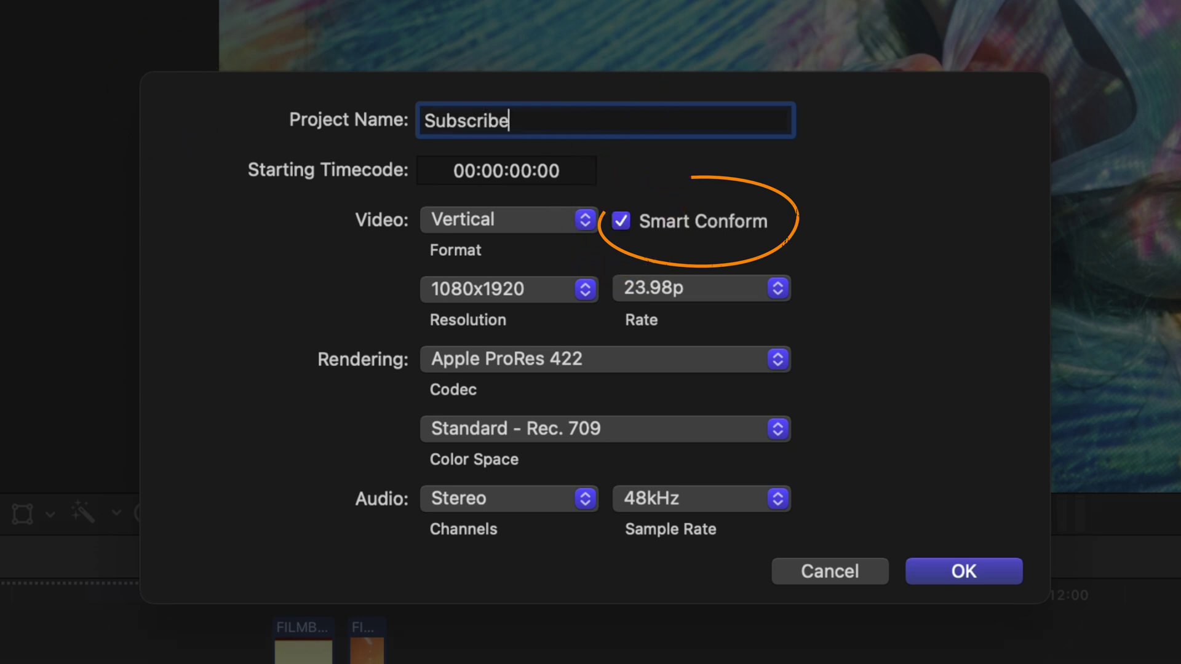
key("Return")
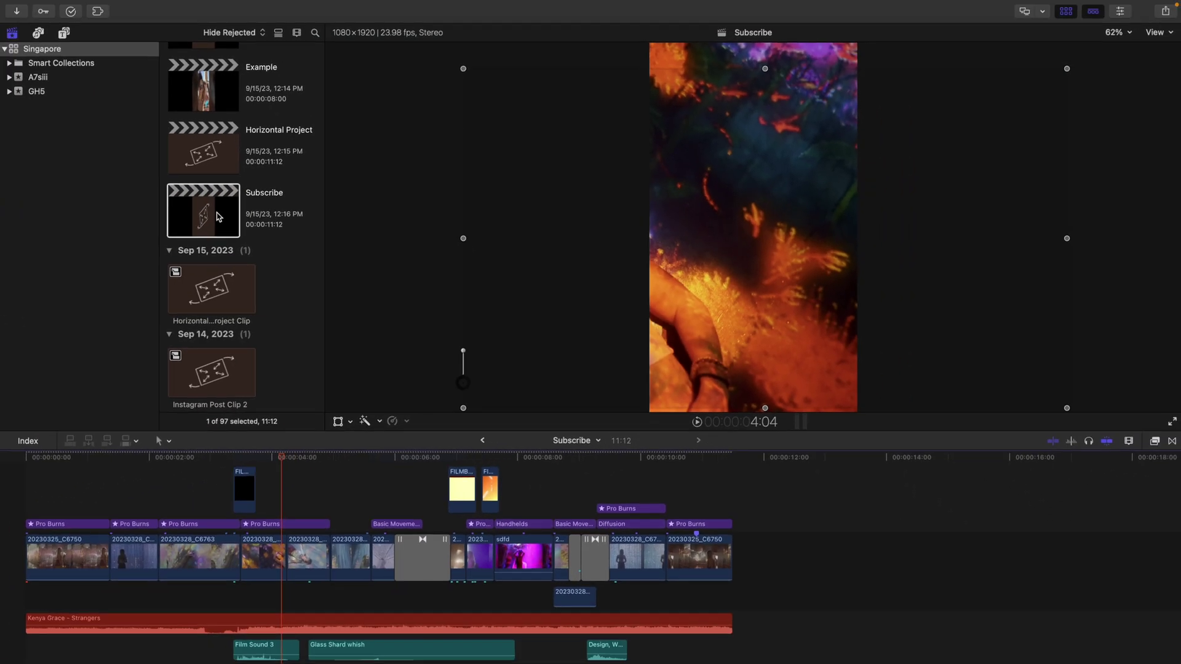
Step: Select the fourth clip and drag it sideways with Transform until the woman's face is centred
key("ctrl+super+1")
left_click(134, 497)
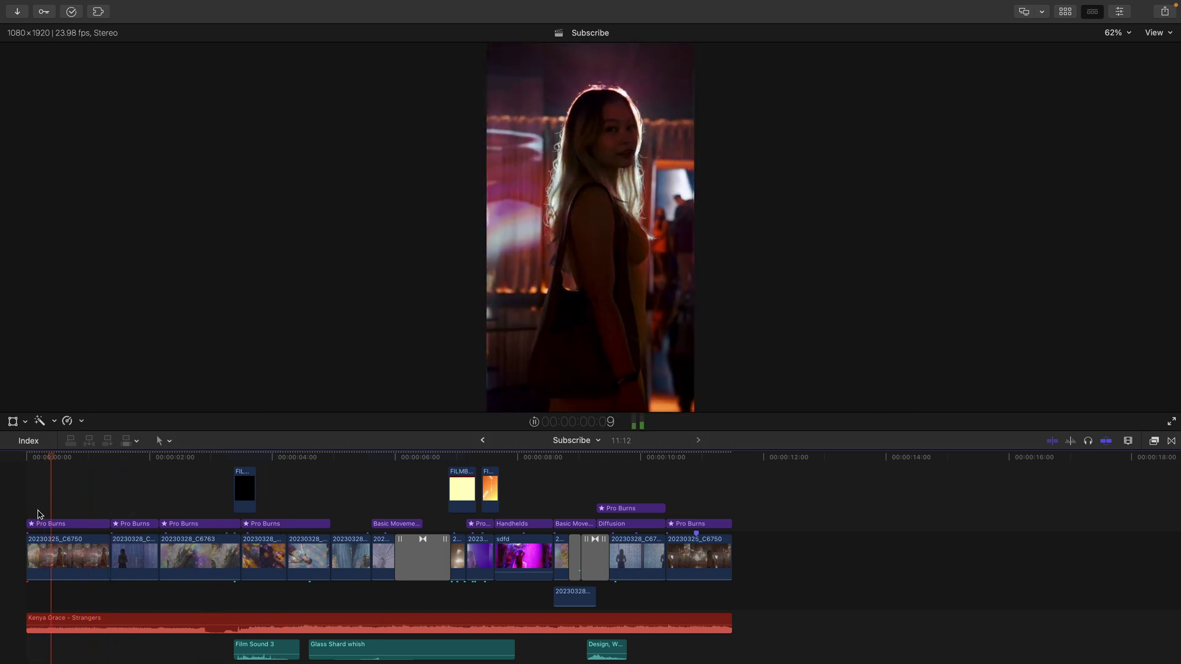
key("End")
left_click(268, 551)
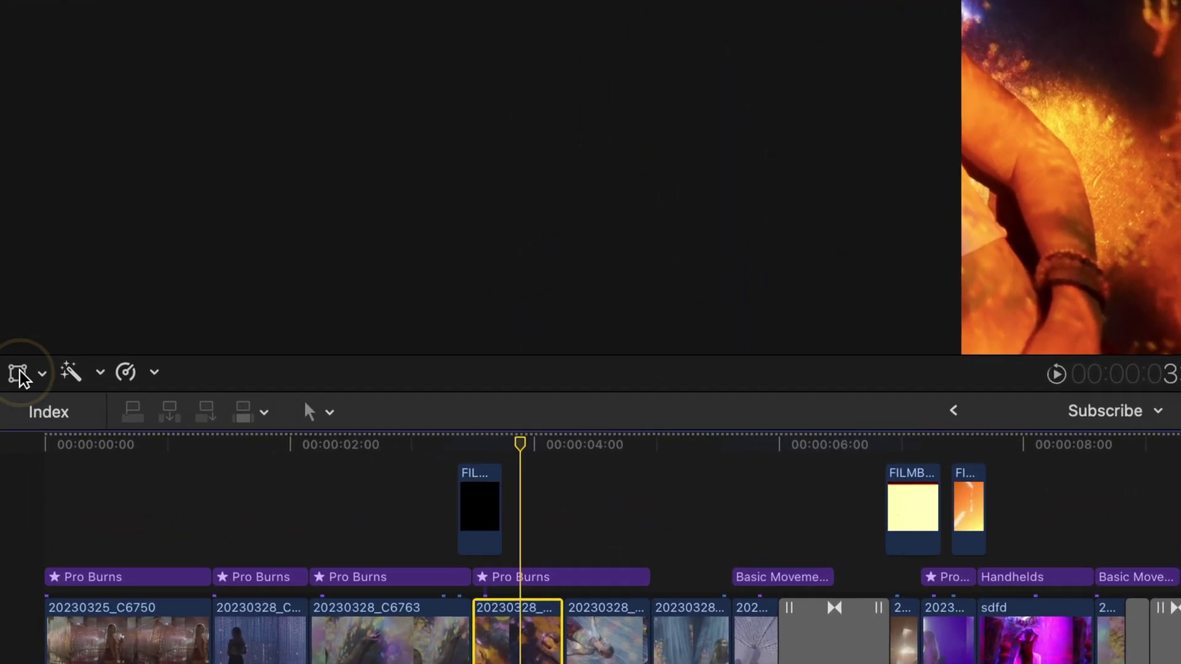
left_click(18, 372)
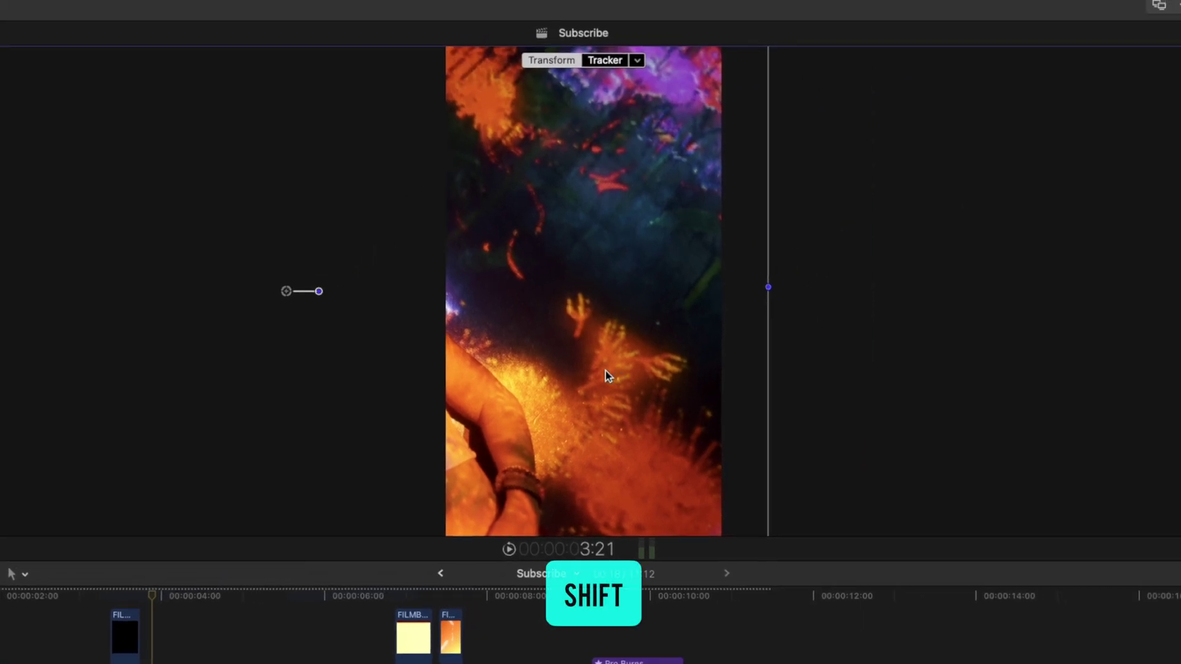
left_click_drag(605, 370, 952, 383)
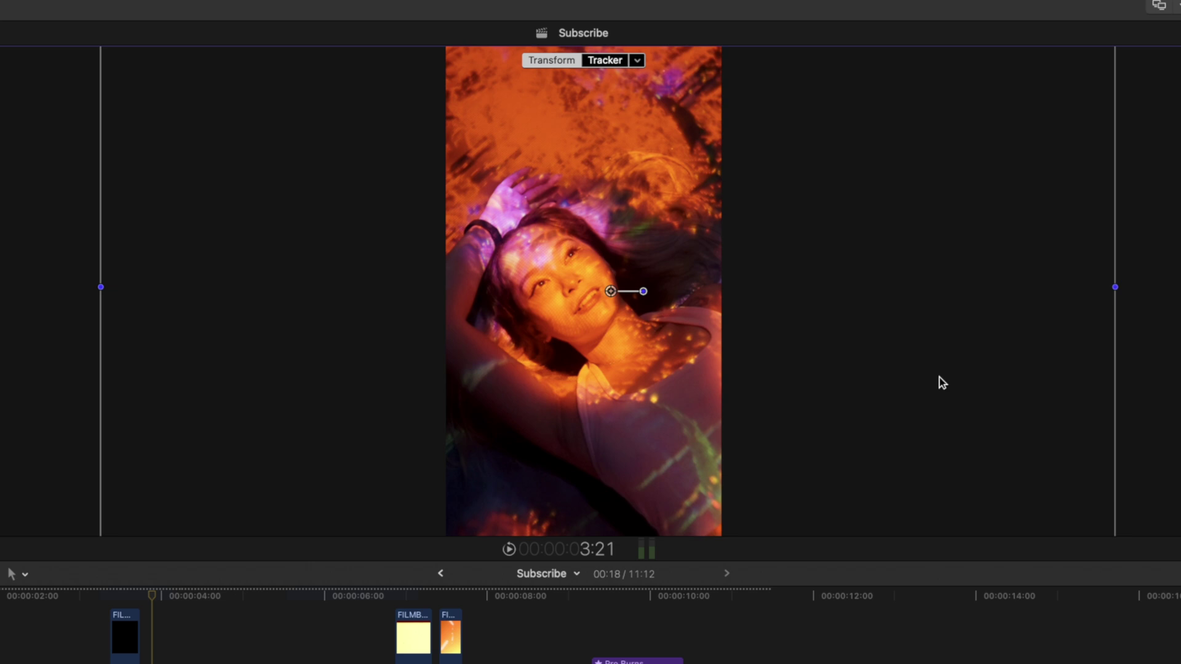
left_click_drag(939, 378, 998, 423)
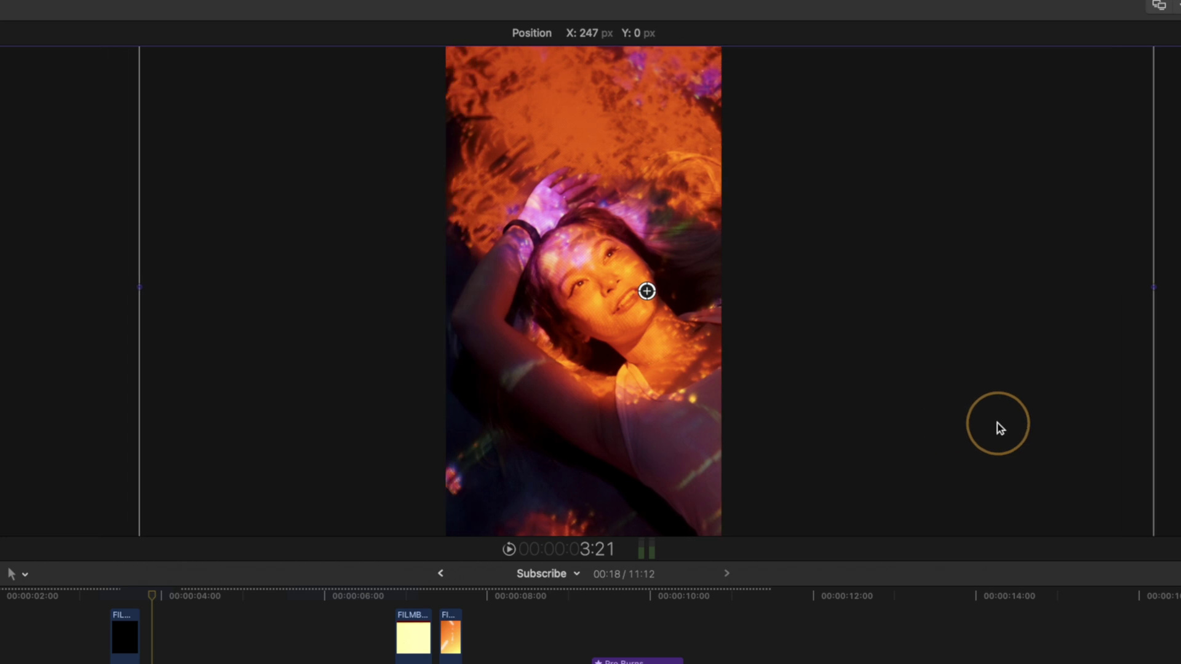
key("a")
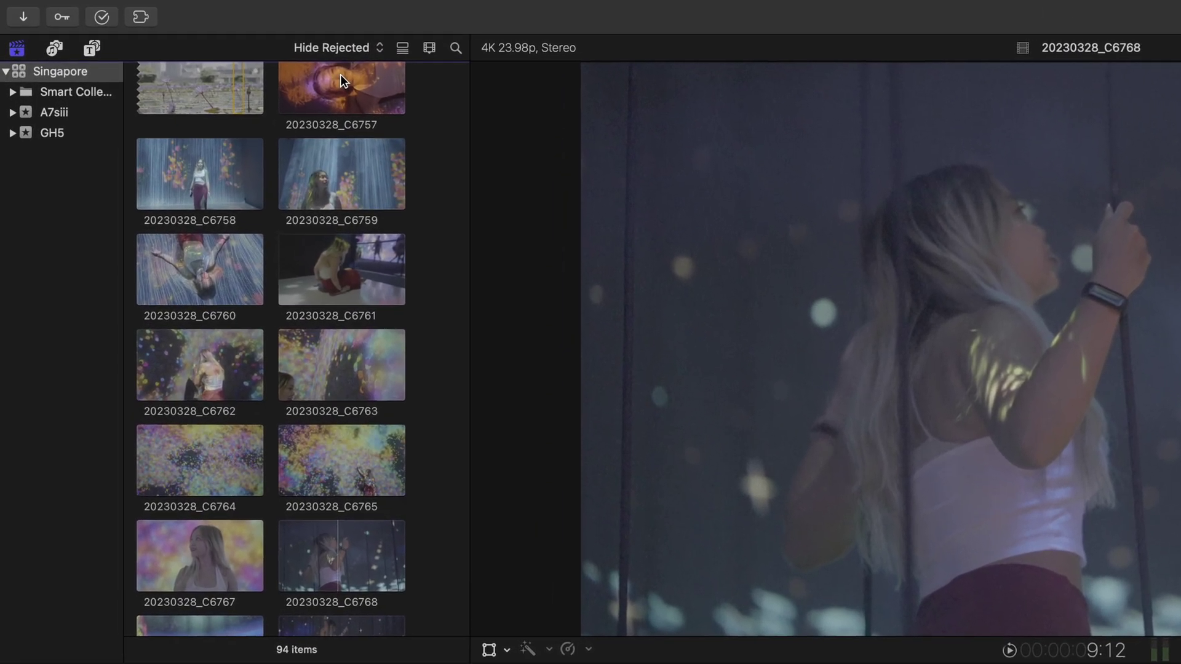
Step: Set Spatial Conform Type to Fill for clips 20230328_C6757 through 20230328_C6768
left_click(341, 74)
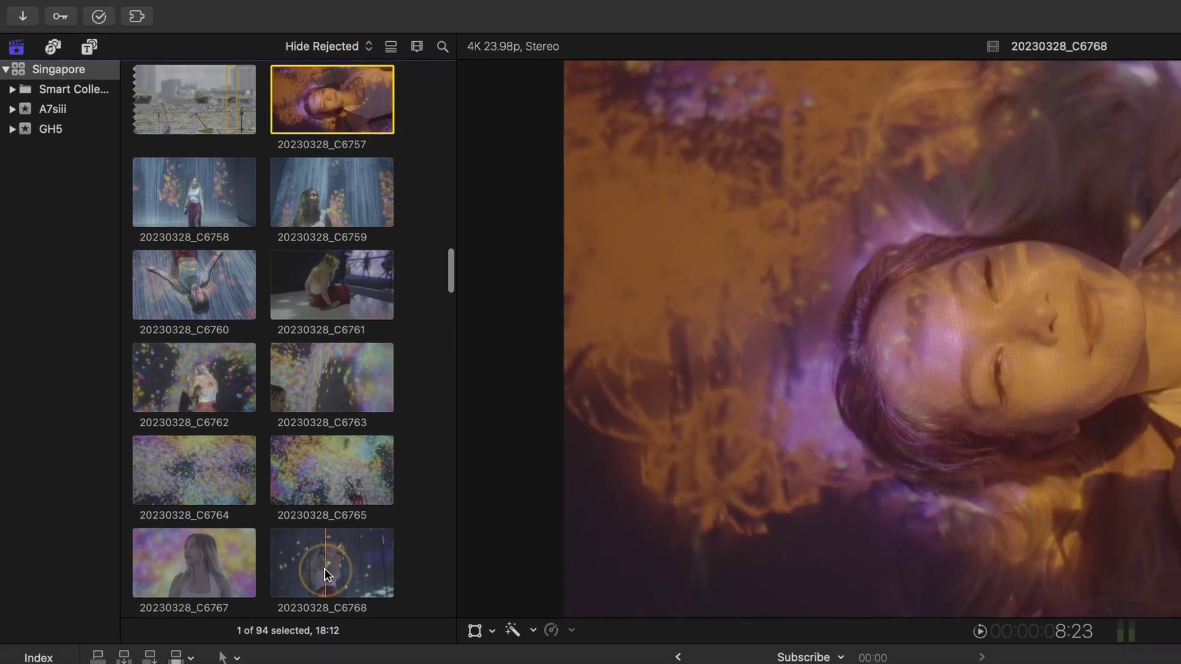
left_click(334, 562, "shift")
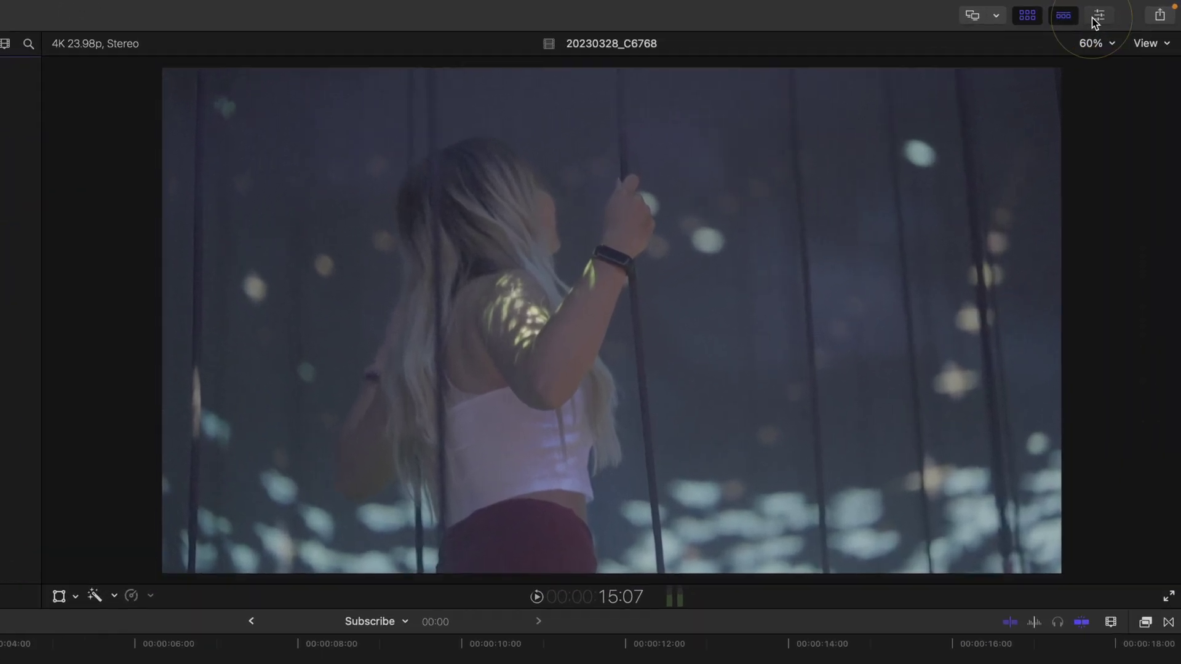
left_click(1094, 19)
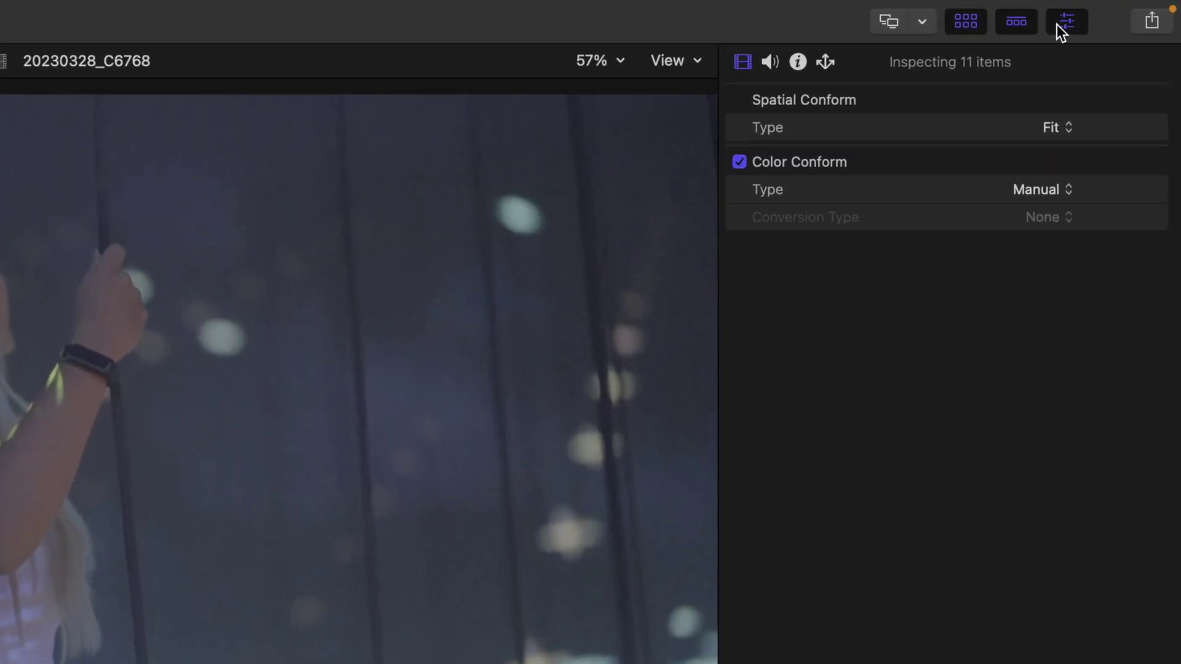
left_click(1099, 93)
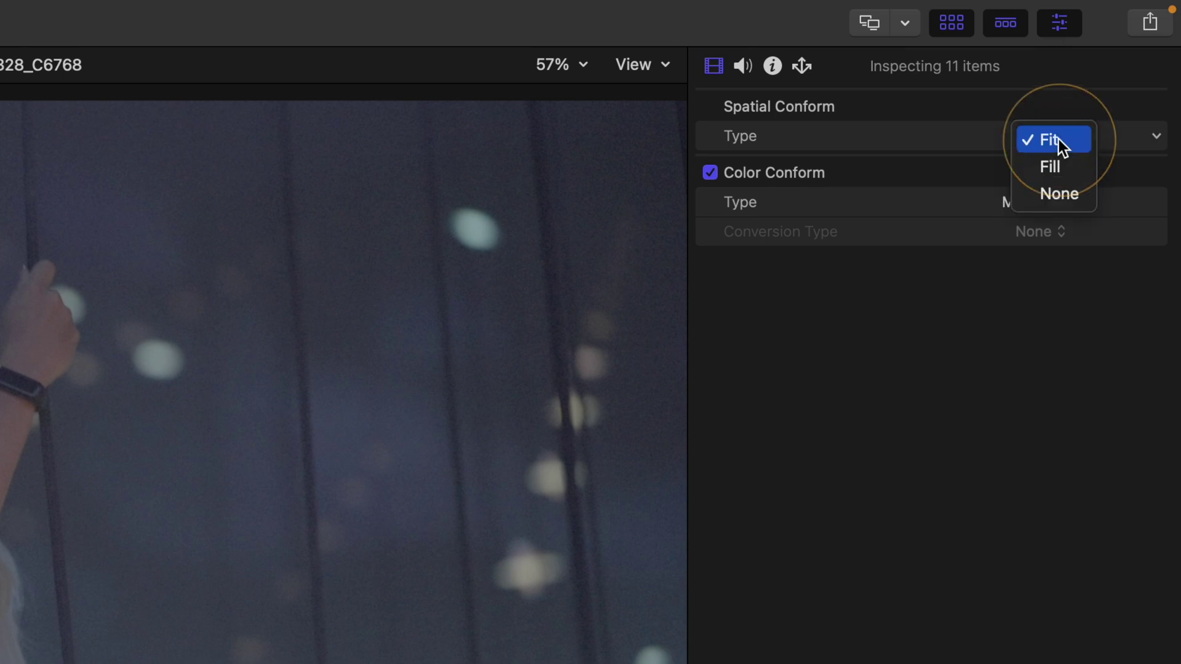
left_click(1080, 170)
left_click(1064, 27)
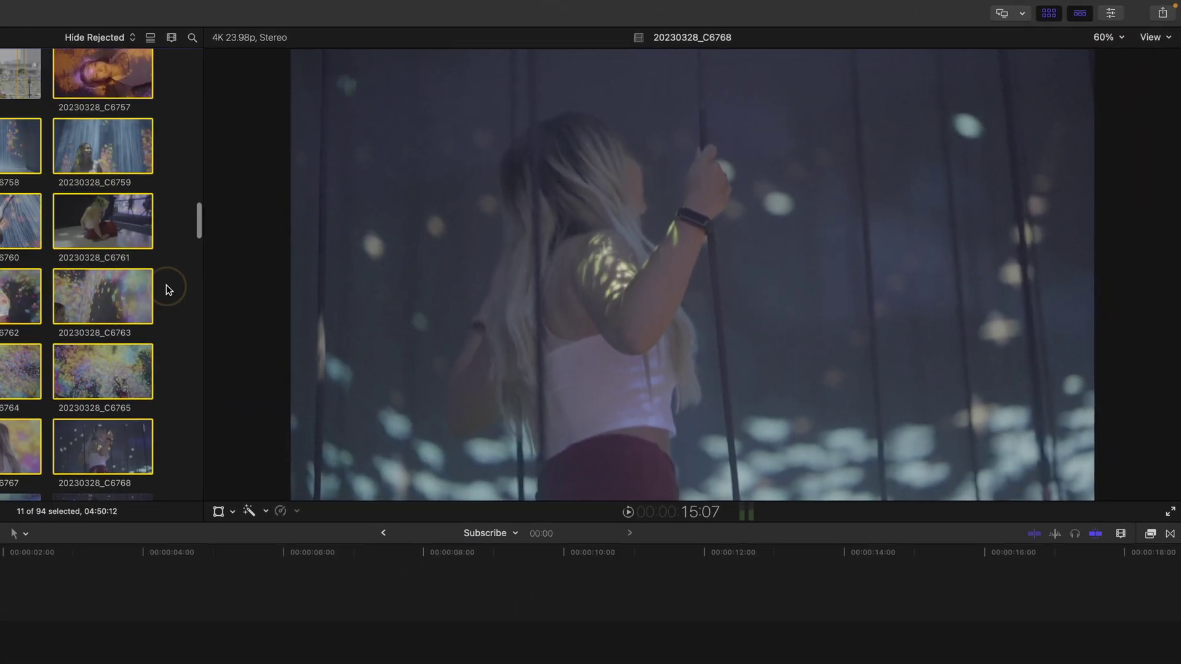
left_click(134, 191)
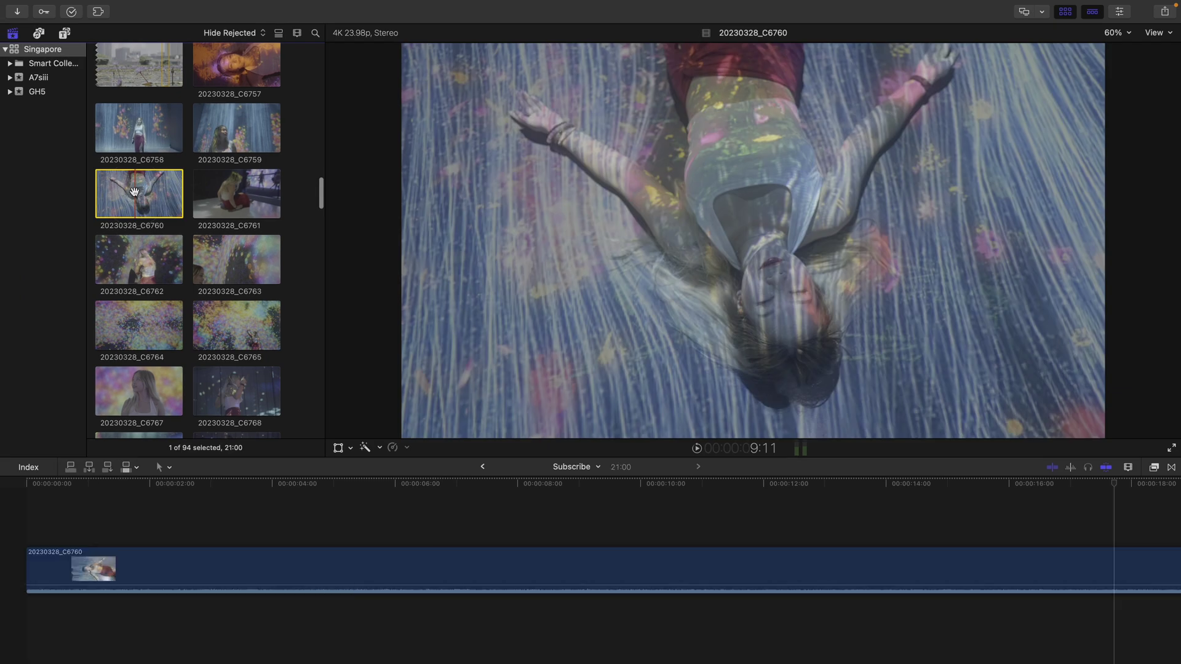
Step: Move the C6760 timeline clip to Position X -135 px, keeping Spatial Conform at Fill
left_click(334, 571)
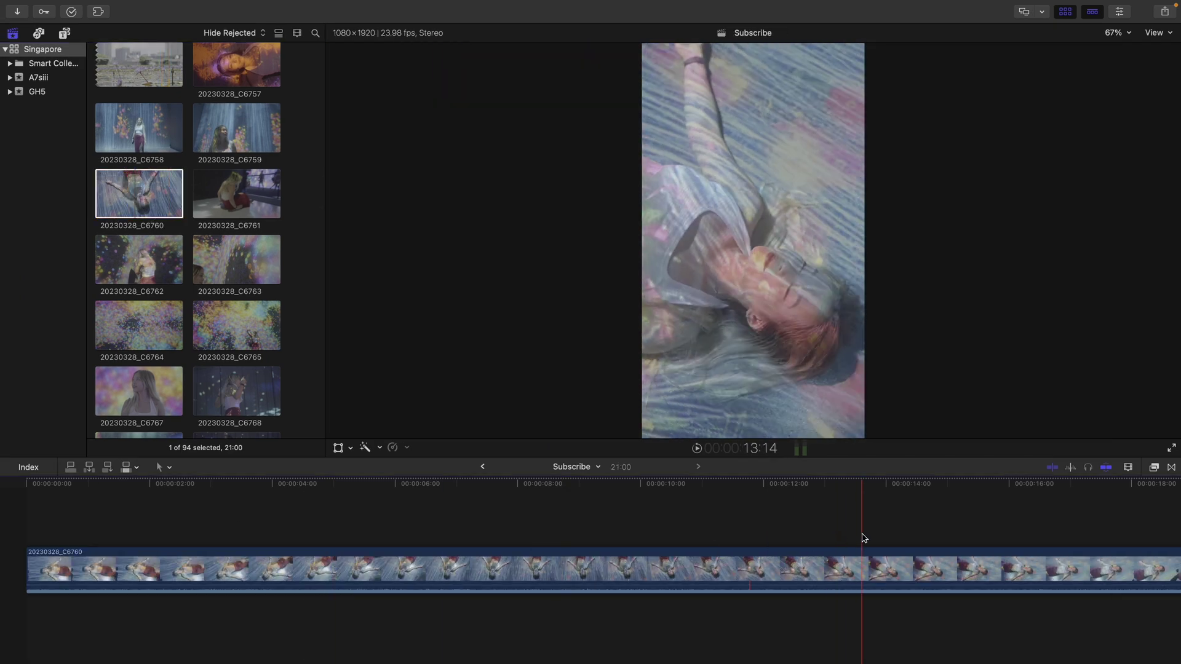
left_click(902, 561)
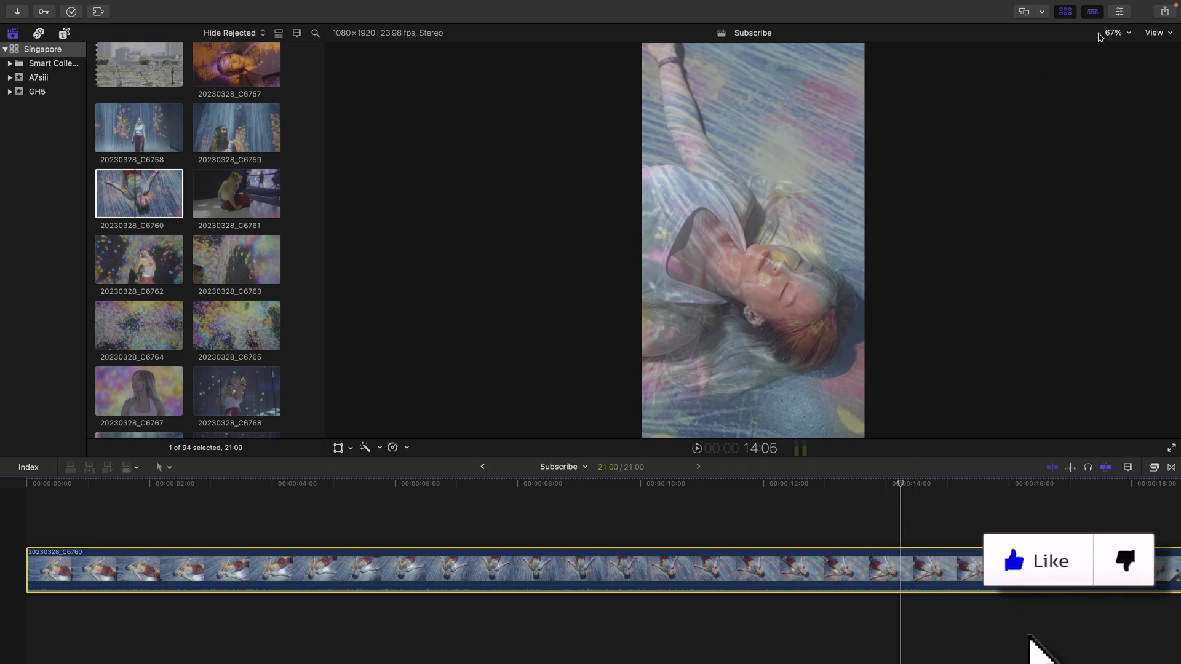
key("super+4")
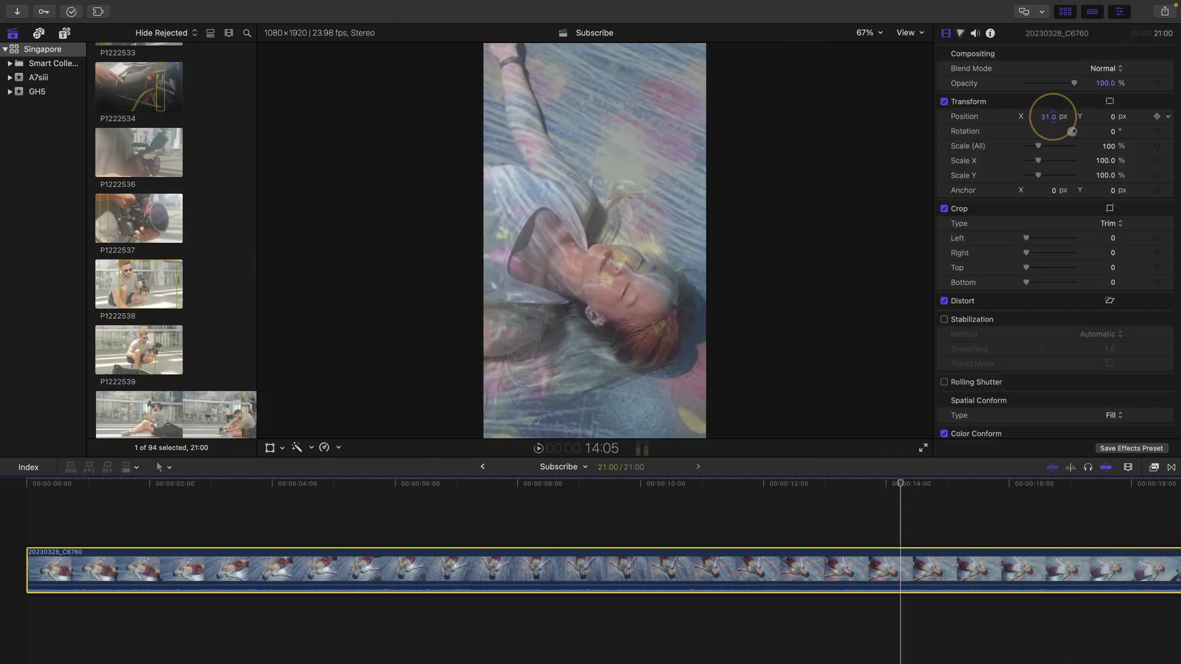
left_click_drag(1054, 117, 1054, 119)
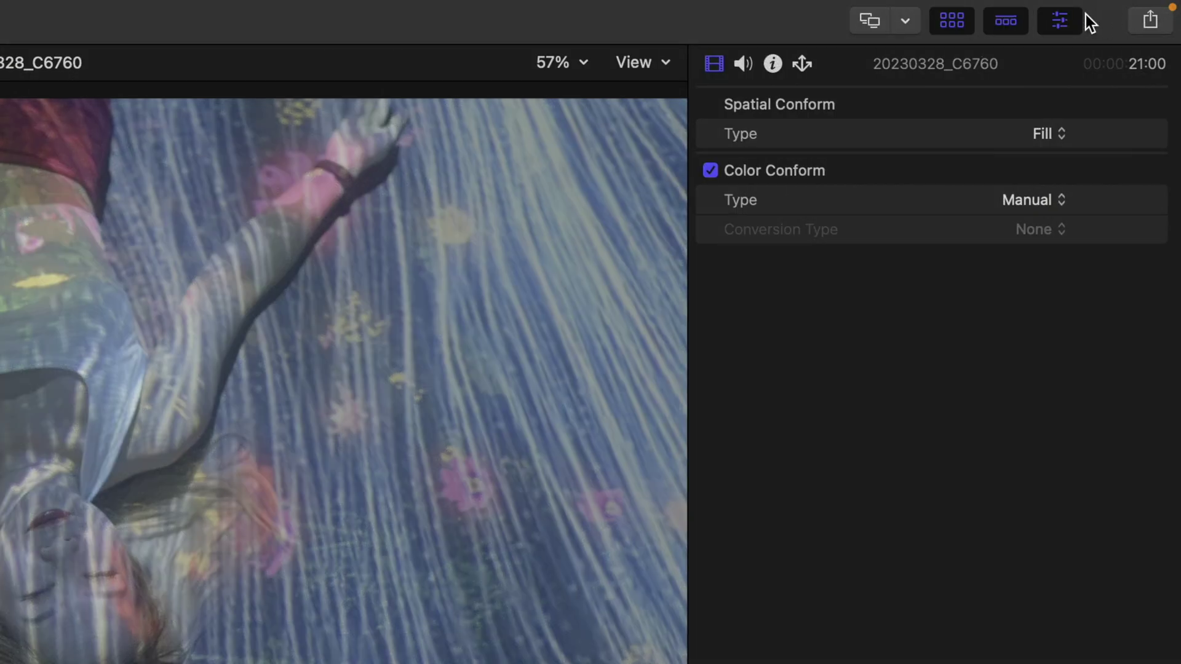
left_click(1057, 135)
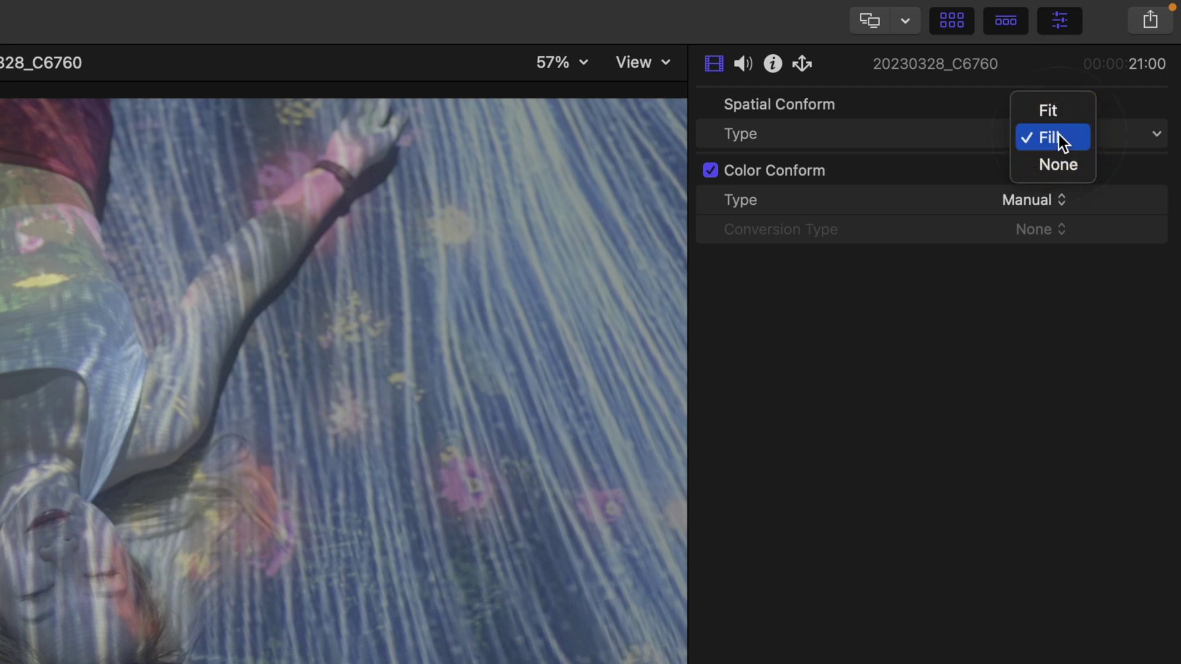
left_click(1061, 24)
left_click(1060, 25)
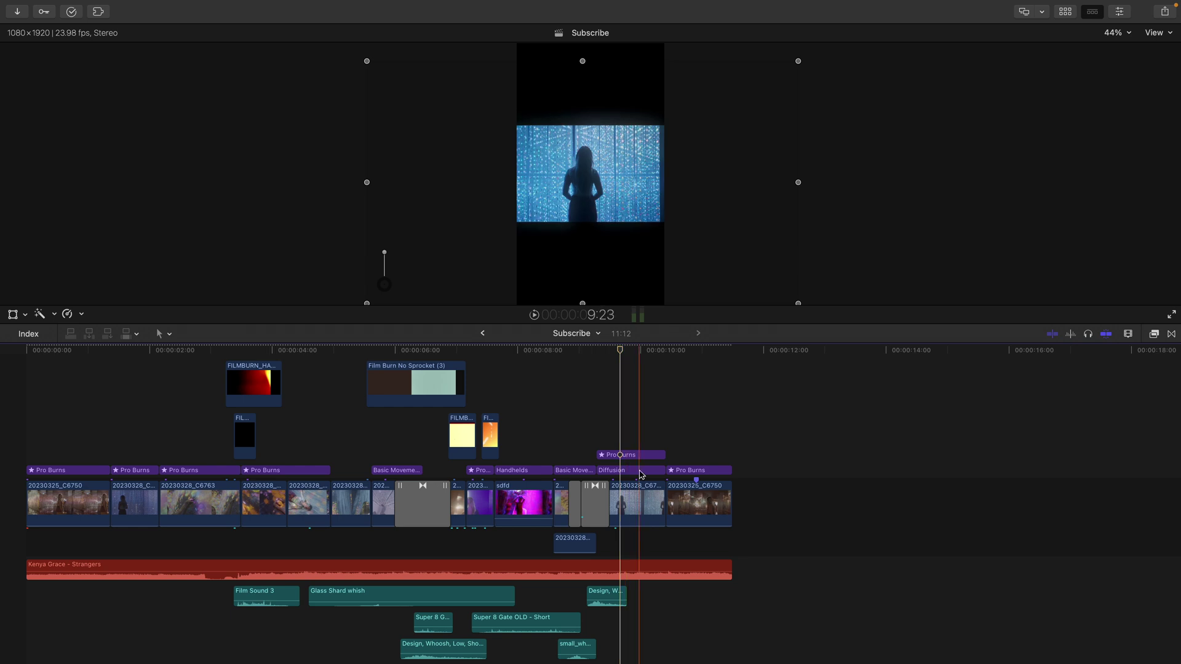
Step: Apply Modify > Smart Conform to the last two clips of the Subscribe timeline
left_click(636, 505)
left_click(701, 504, "shift")
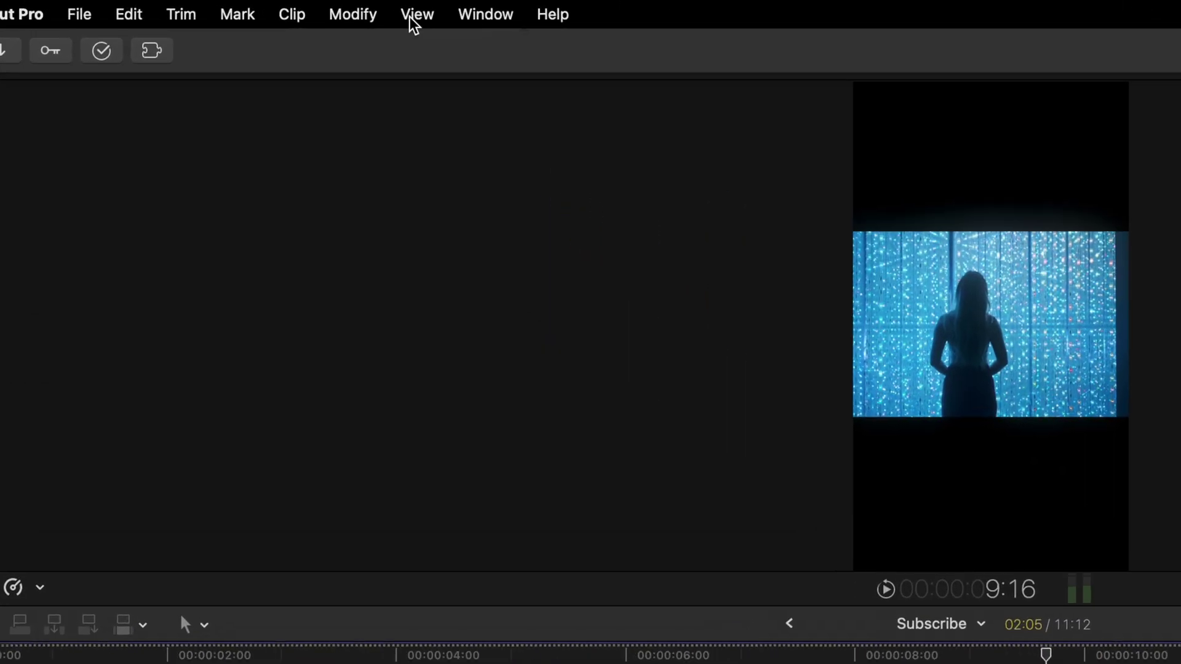
left_click(212, 8)
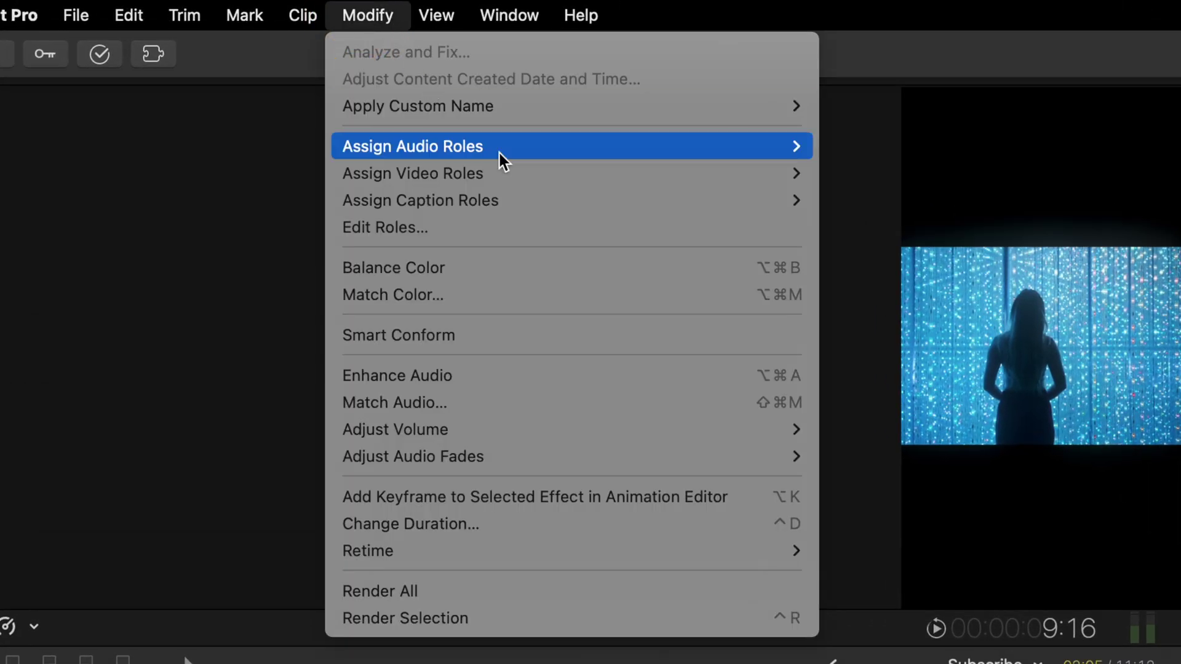
left_click(563, 341)
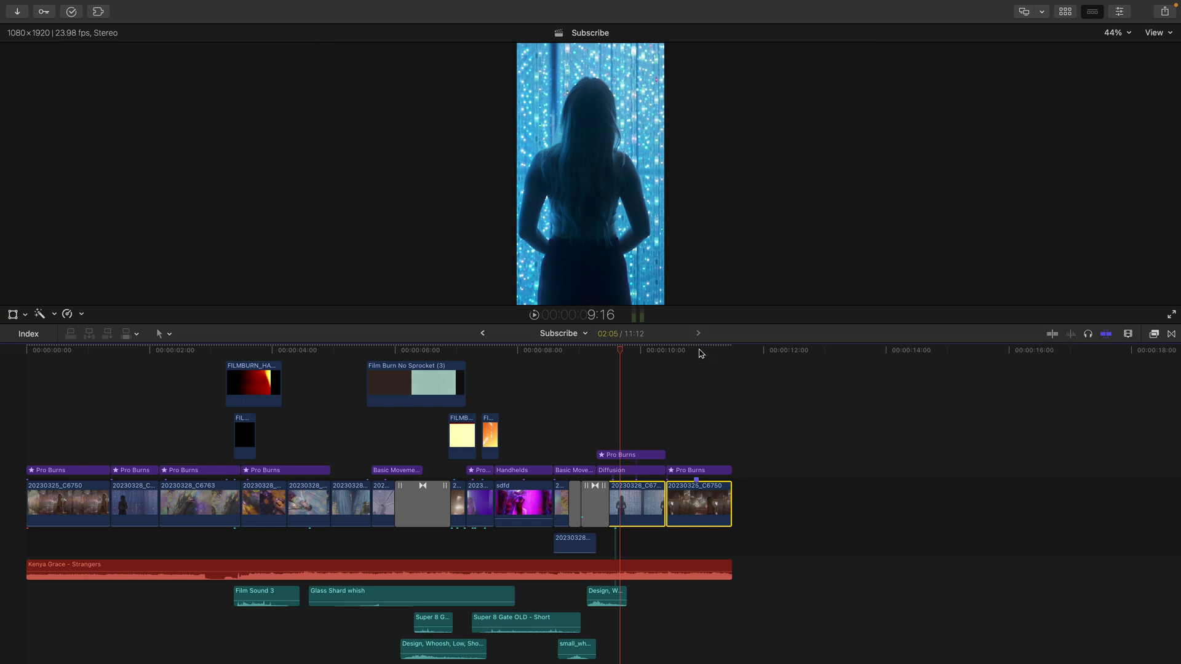
left_click(698, 351)
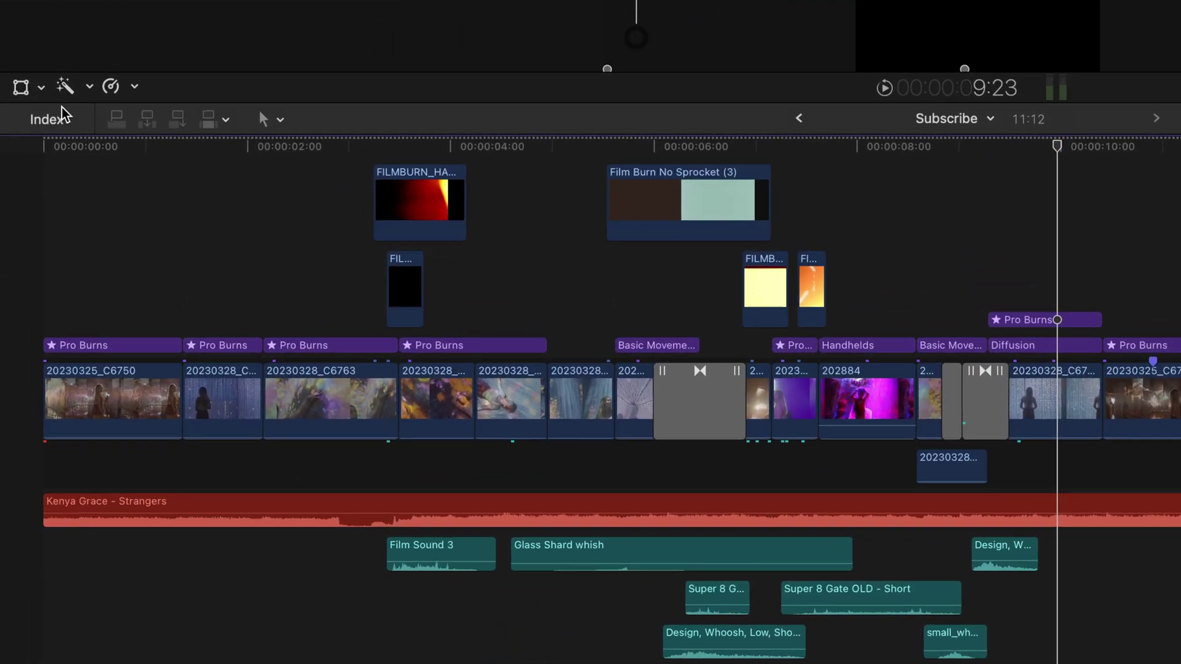
Step: Filter the timeline Index to the 14 camera clips, select them all, and apply Smart Conform
left_click(27, 334)
left_click(80, 107)
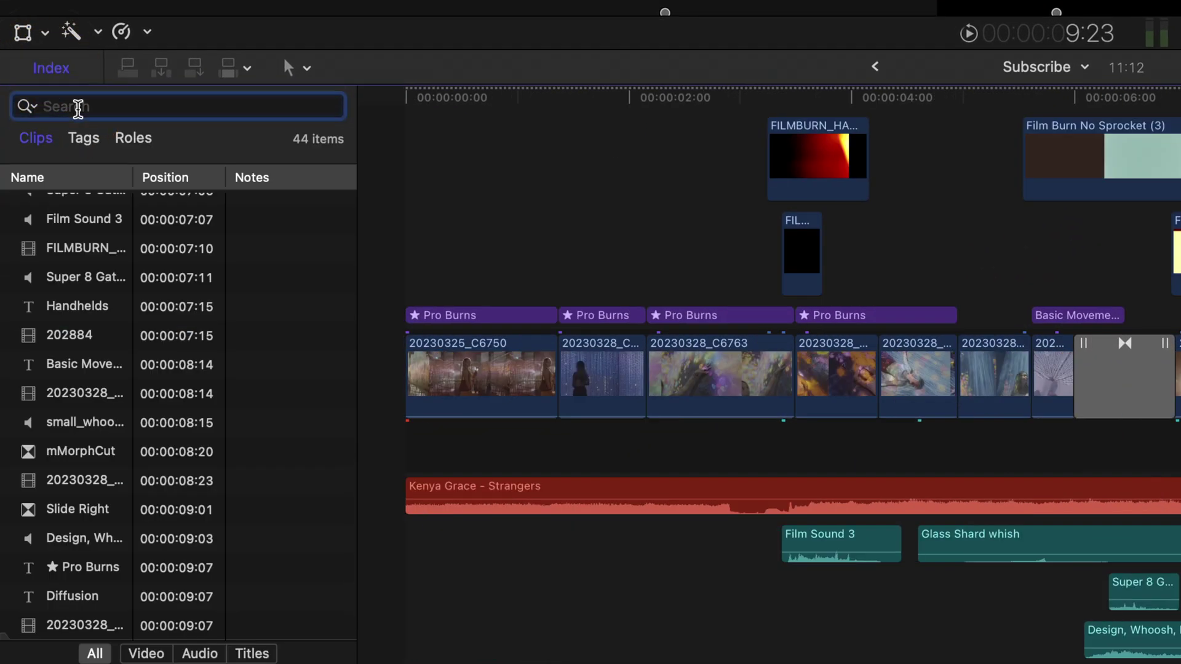
type("202")
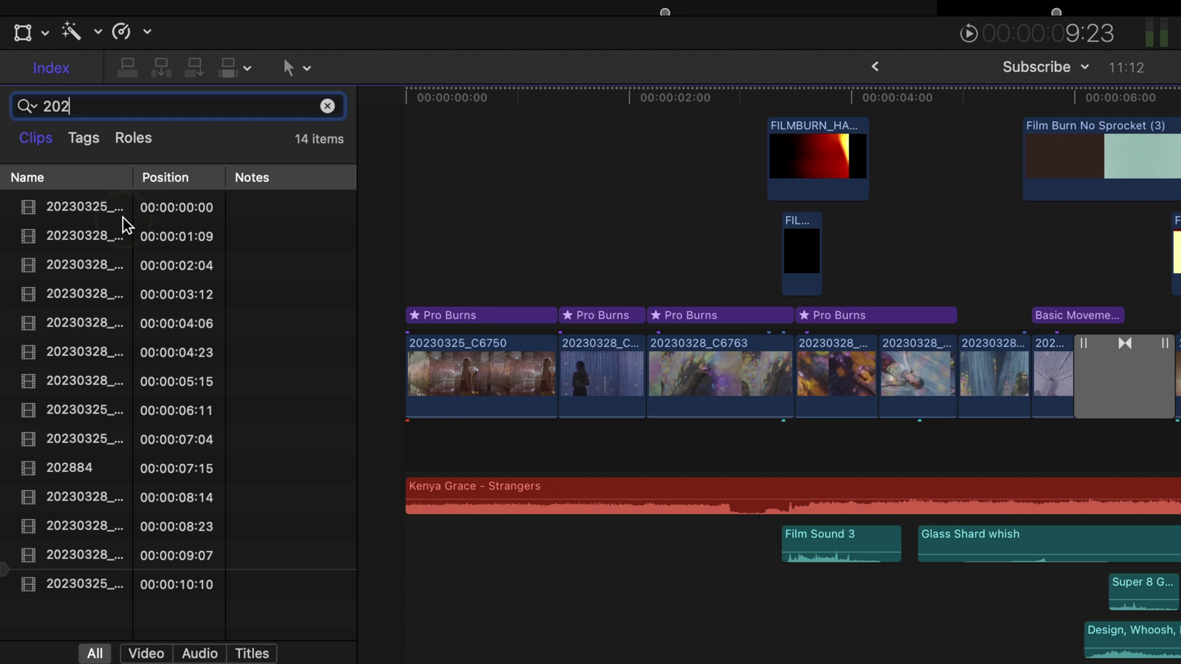
left_click(124, 213)
left_click(139, 588, "shift")
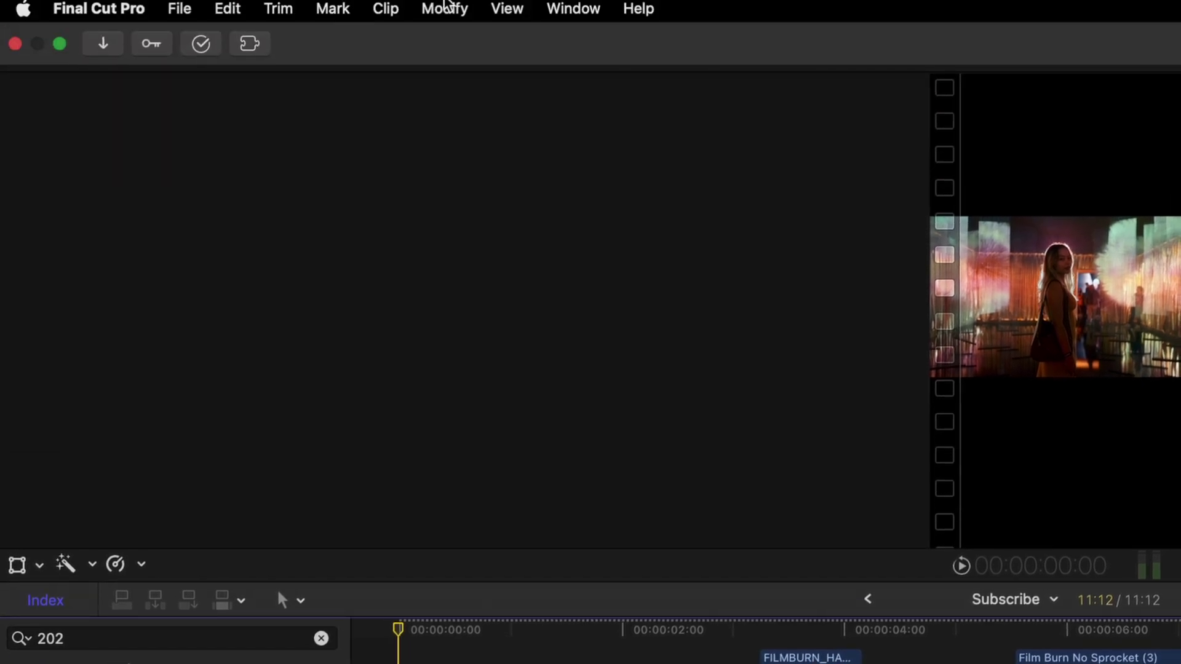
left_click(448, 6)
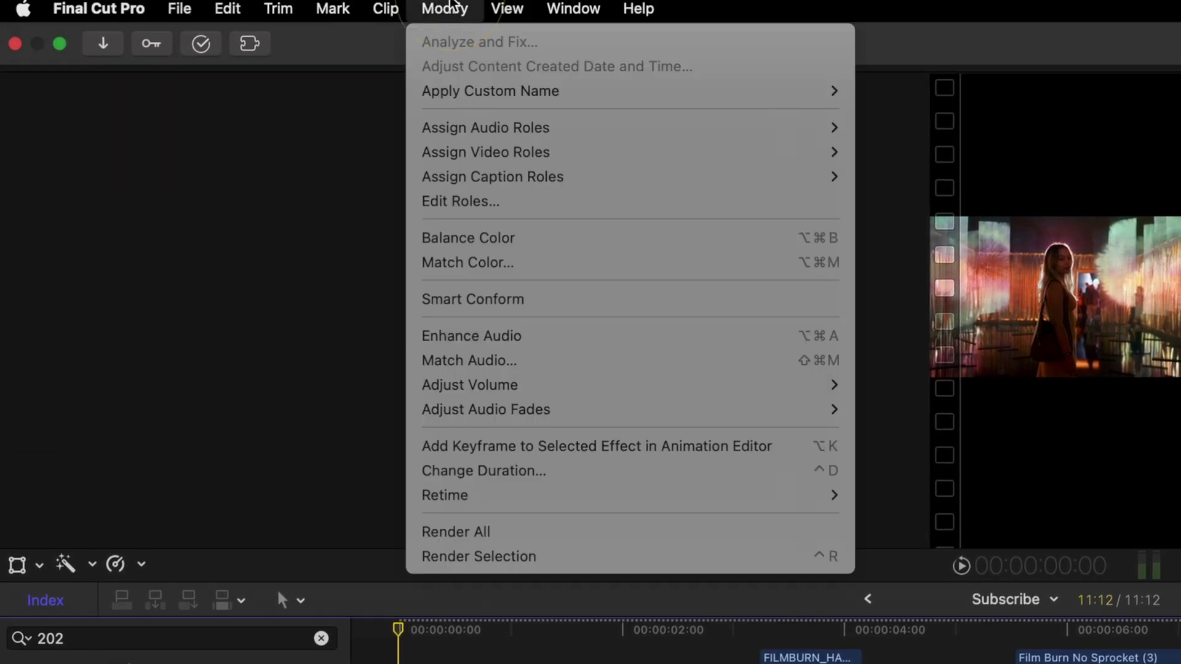
left_click(558, 301)
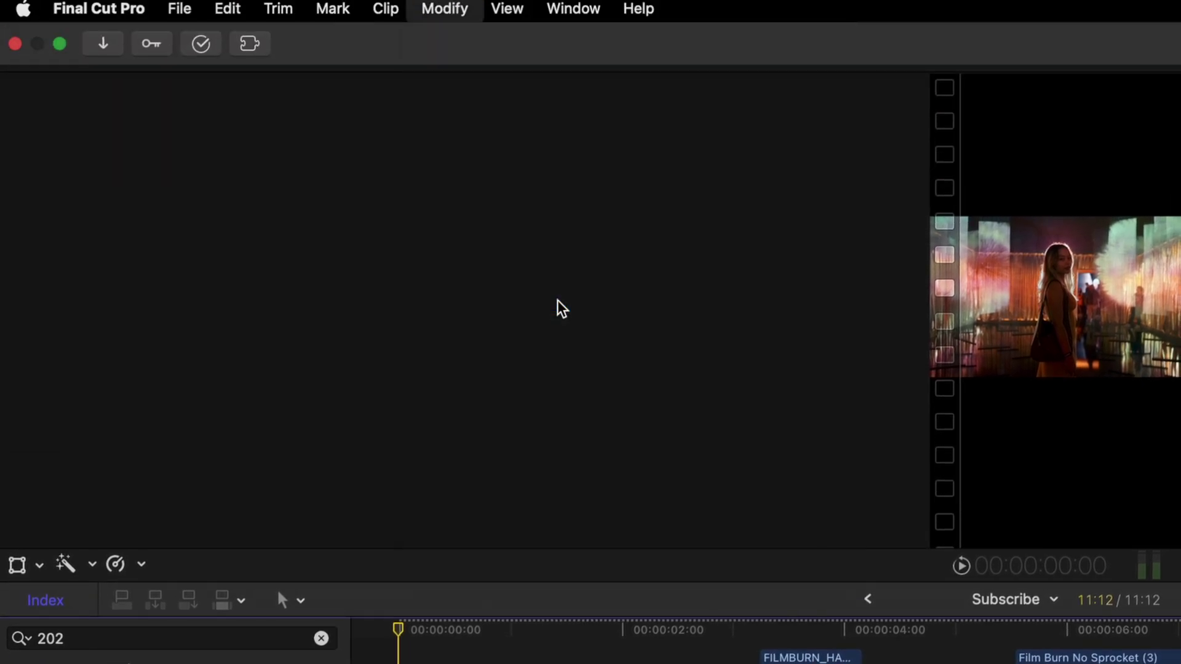